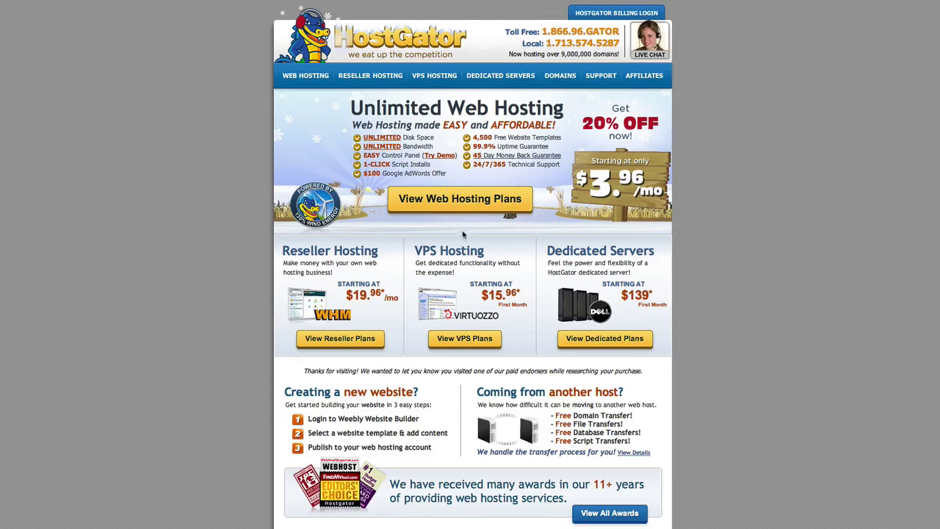
Go to the hosting plans and order the Baby plan, leaving its billing length unchanged.
{"action": "left_click", "coordinate": [468, 206]}
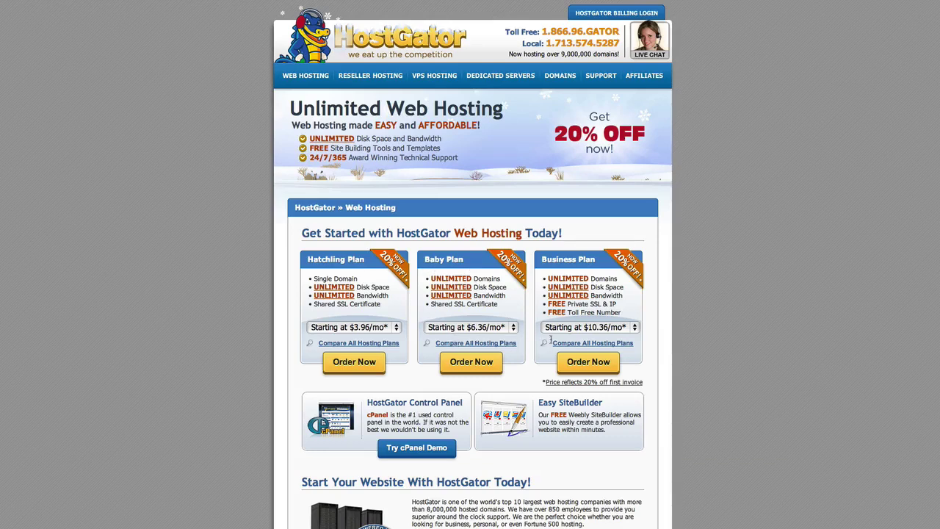
{"action": "left_click", "coordinate": [514, 328]}
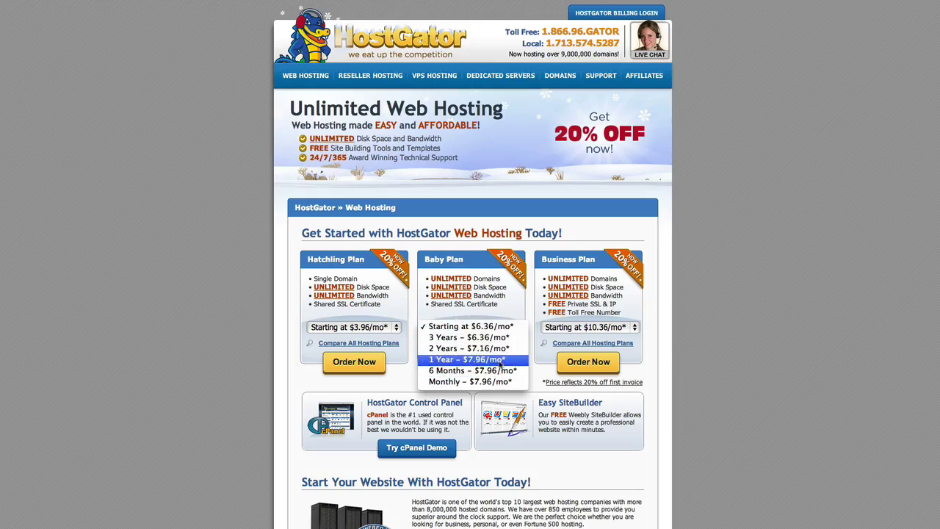
{"action": "left_click", "coordinate": [508, 326]}
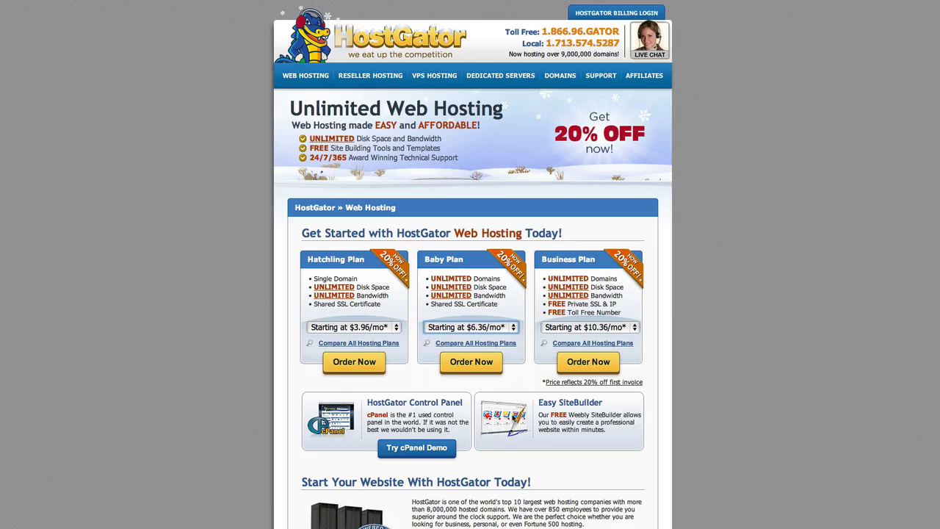
{"action": "left_click", "coordinate": [471, 372]}
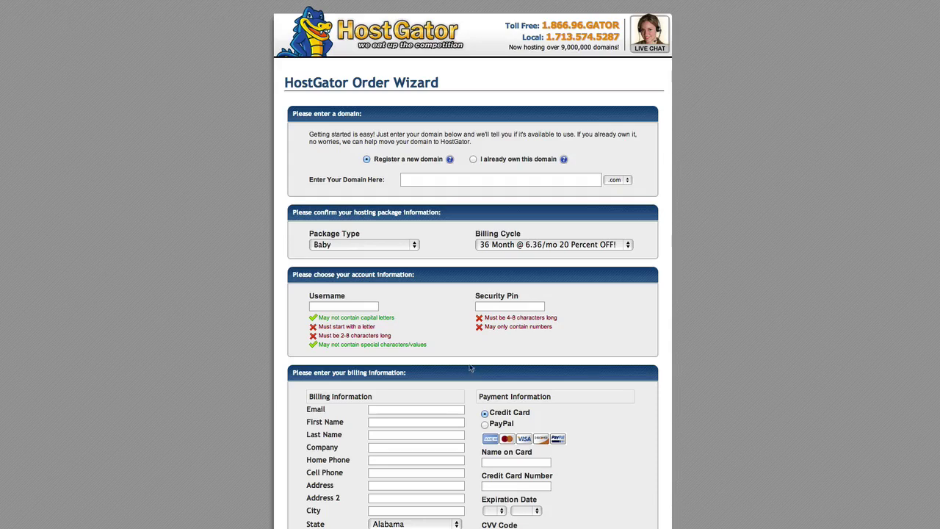
Add mattlovesgardening.com to the order and change billing to 12 Month @ 7.97/mo.
{"action": "left_click", "coordinate": [438, 182]}
{"action": "type", "text": "MattLovesGardening"}
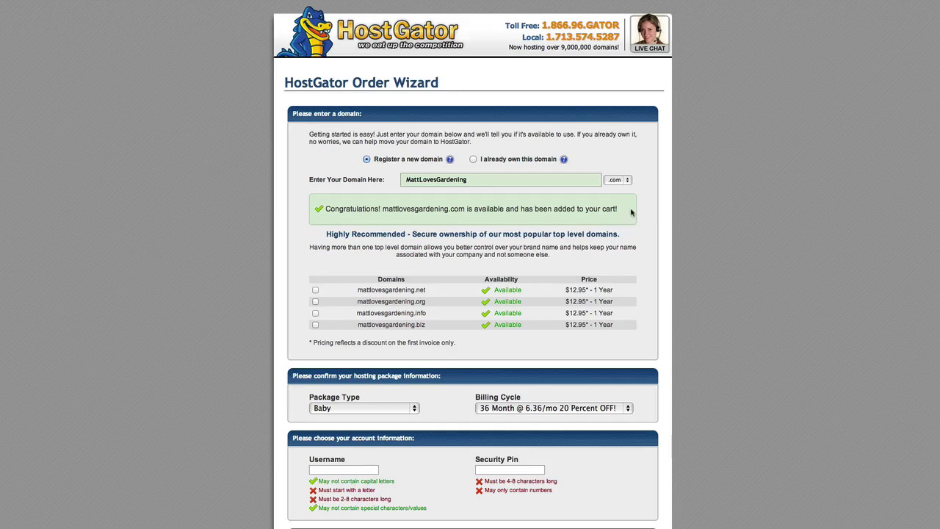
{"action": "left_click", "coordinate": [585, 408]}
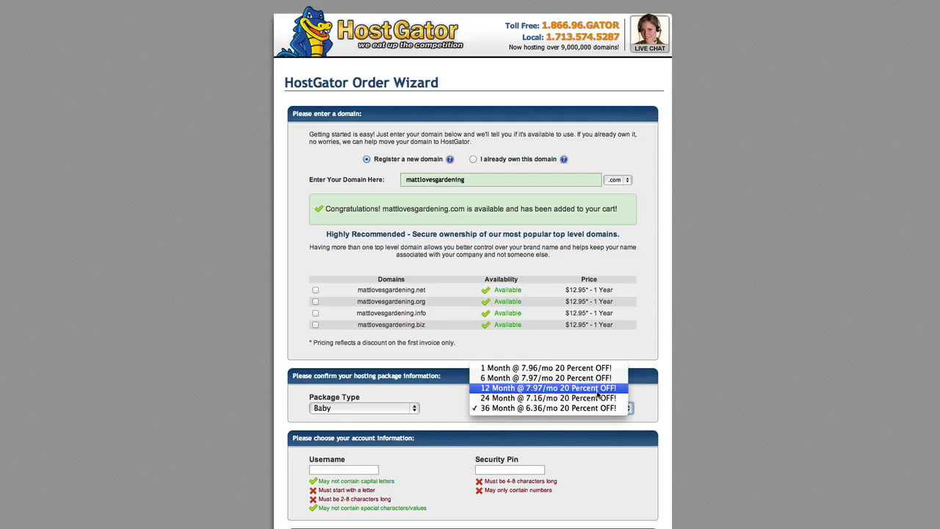
{"action": "left_click", "coordinate": [526, 389]}
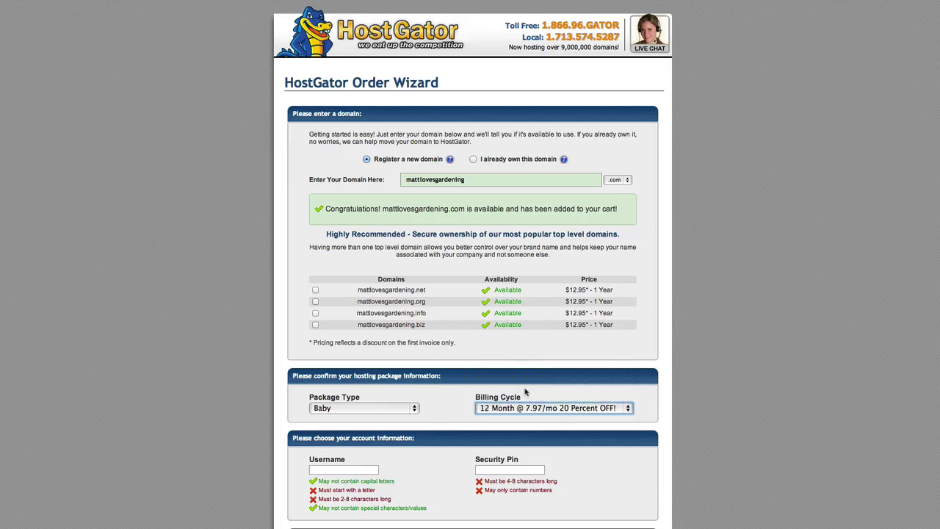
{"action": "left_click", "coordinate": [349, 469]}
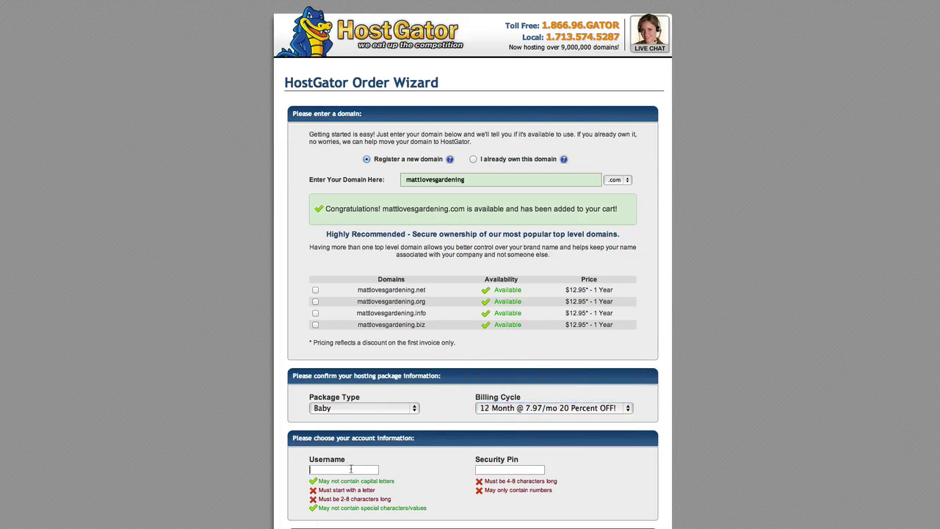
Enter an account username and a four-digit security PIN that both pass validation.
{"action": "type", "text": "mattgard"}
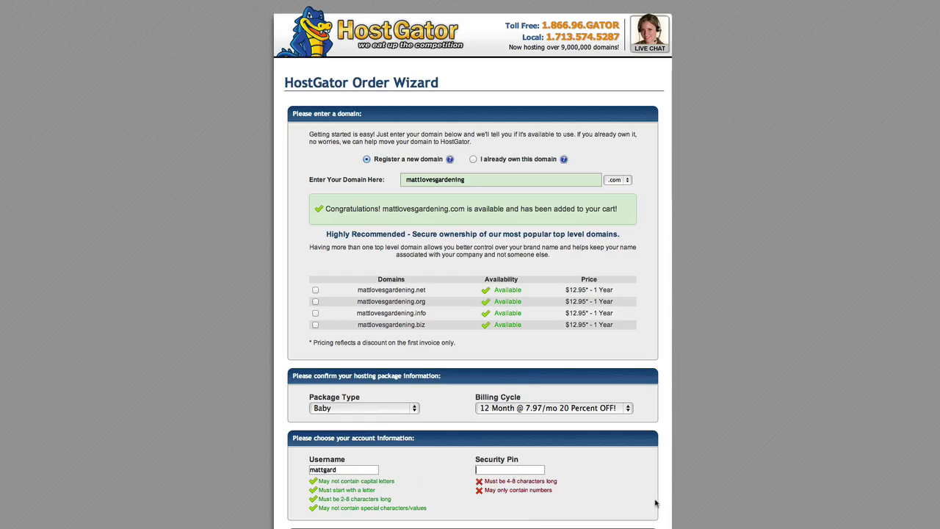
{"action": "type", "text": "12"}
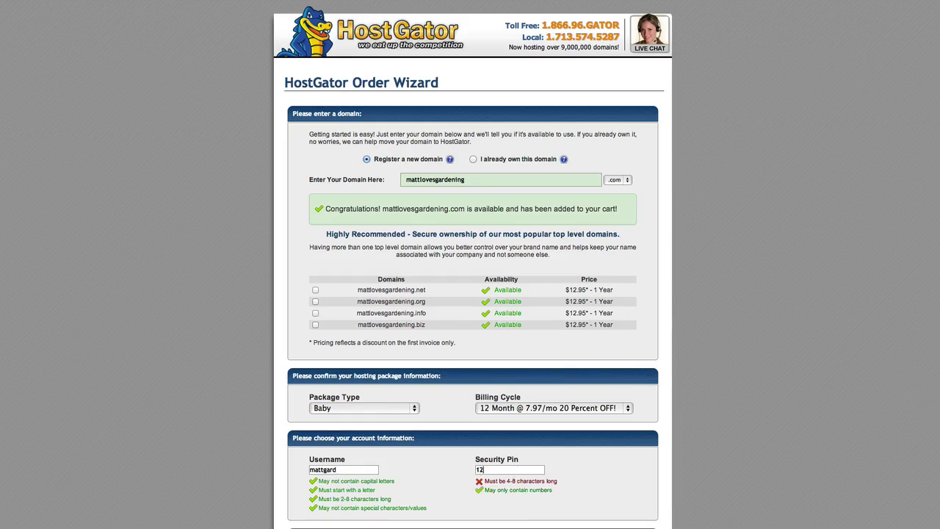
{"action": "type", "text": "34"}
{"action": "scroll", "coordinate": [662, 415], "scroll_direction": "down", "scroll_amount": 2}
{"action": "scroll", "coordinate": [660, 416], "scroll_direction": "down", "scroll_amount": 5}
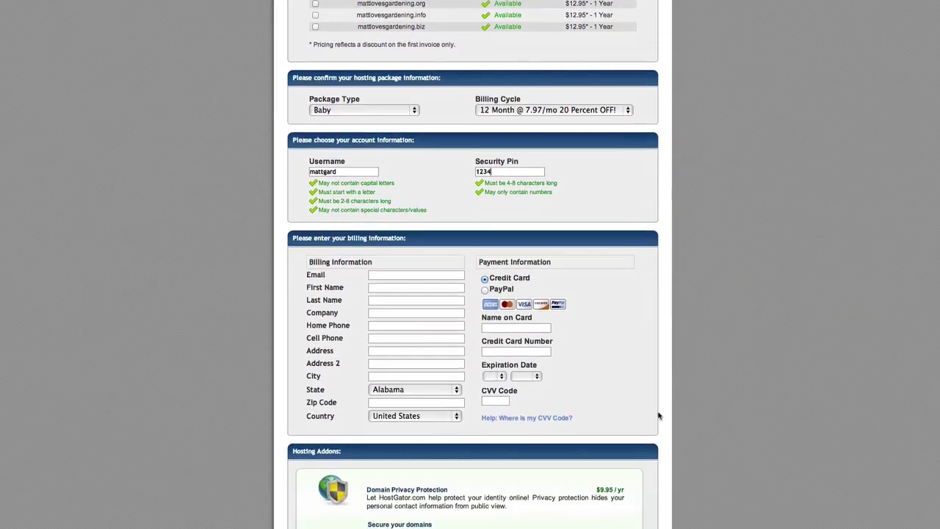
{"action": "left_click", "coordinate": [406, 274]}
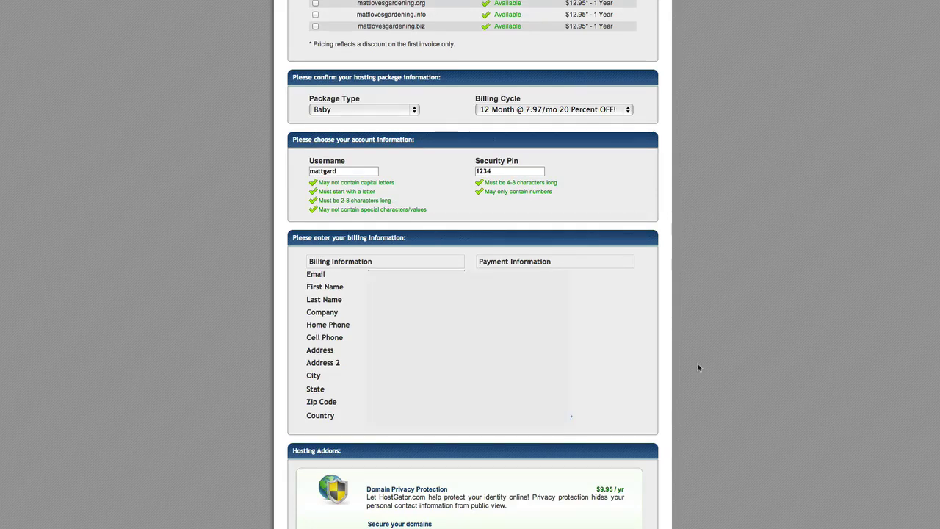
Uncheck the SiteLock, CodeGuard and Domain Privacy add-ons, bringing the total to $108.47.
{"action": "scroll", "coordinate": [702, 367], "scroll_direction": "down", "scroll_amount": 3}
{"action": "scroll", "coordinate": [700, 367], "scroll_direction": "down", "scroll_amount": 9}
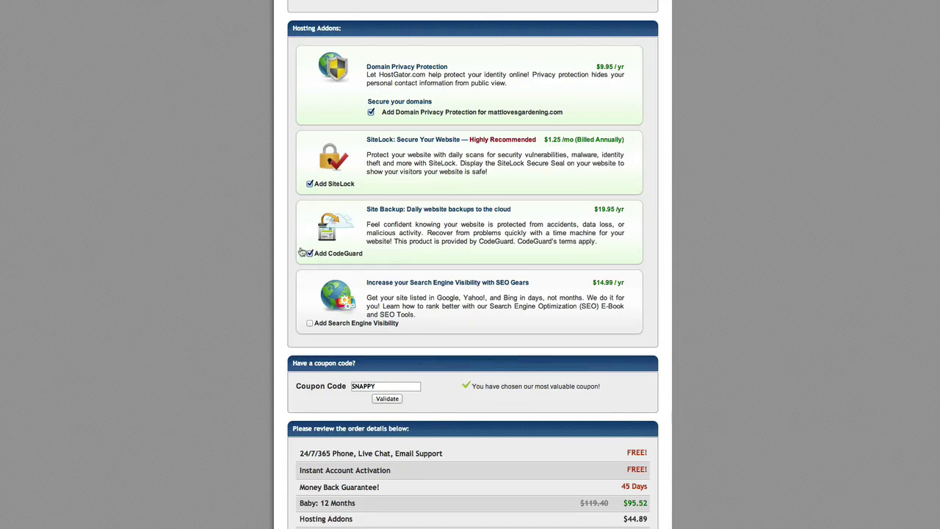
{"action": "left_click", "coordinate": [310, 184]}
{"action": "scroll", "coordinate": [309, 253], "scroll_direction": "down", "scroll_amount": 2}
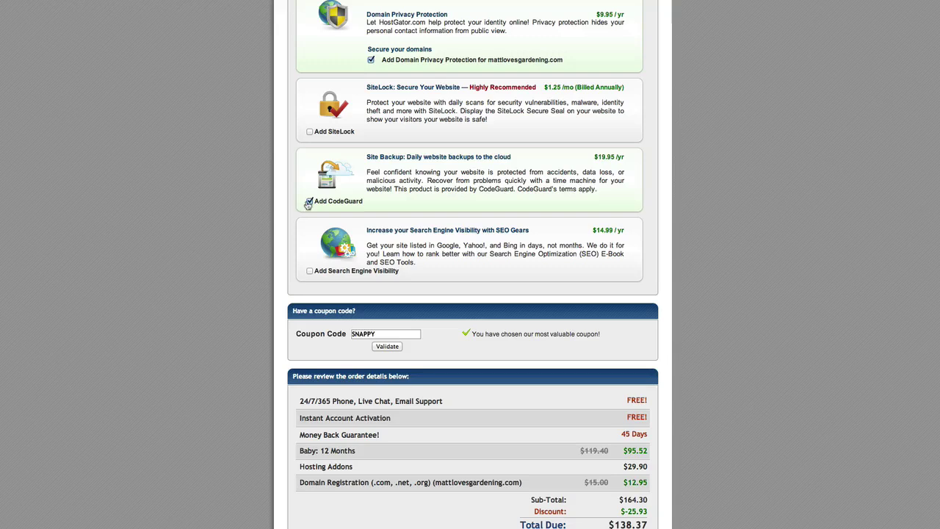
{"action": "left_click", "coordinate": [310, 199]}
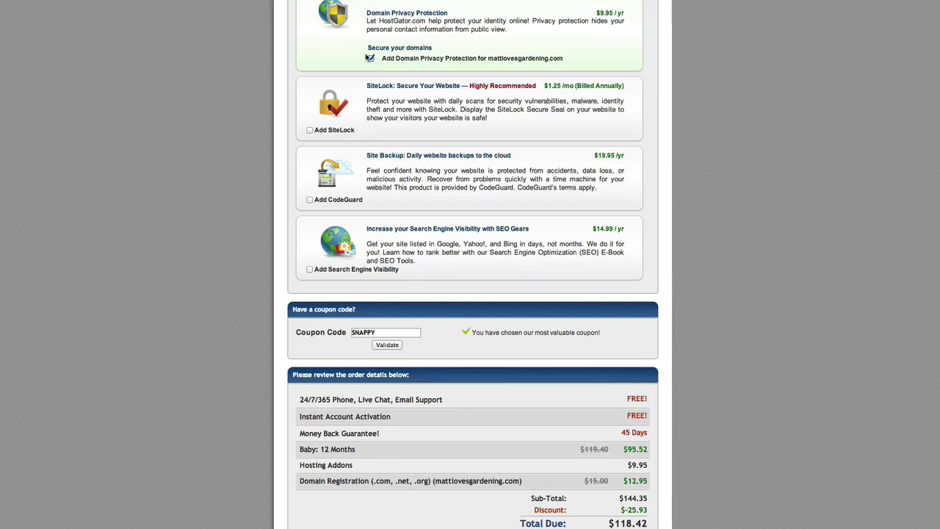
{"action": "left_click", "coordinate": [372, 59]}
Replace coupon SNAPPY with LEARNTOBLOG1 and validate it, cutting the total to $98.58.
{"action": "left_click_drag", "start_coordinate": [409, 332], "coordinate": [304, 321]}
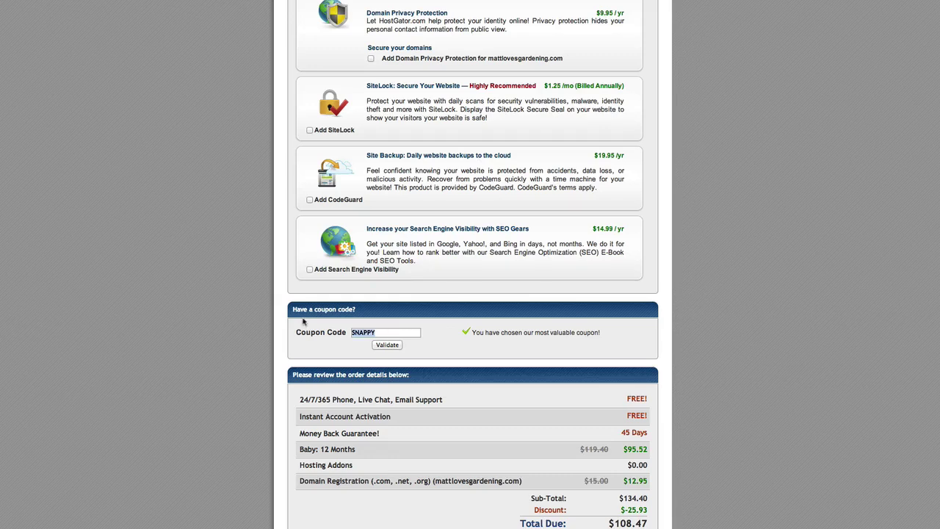
{"action": "type", "text": "LEA"}
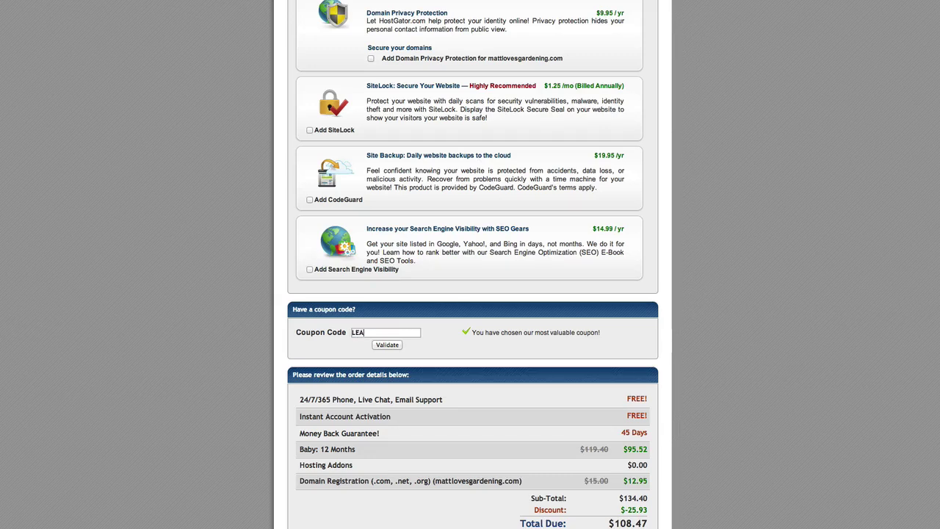
{"action": "type", "text": "RNTOBLOG1"}
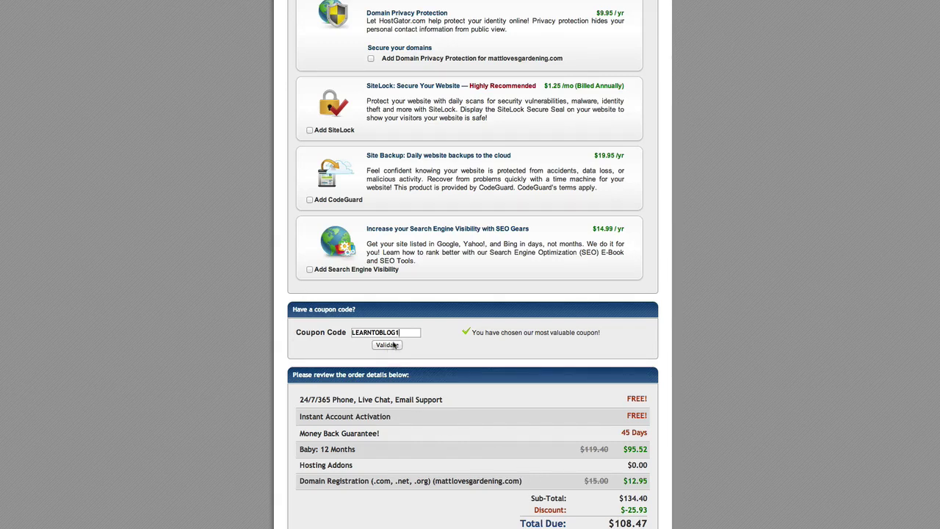
{"action": "left_click", "coordinate": [394, 345]}
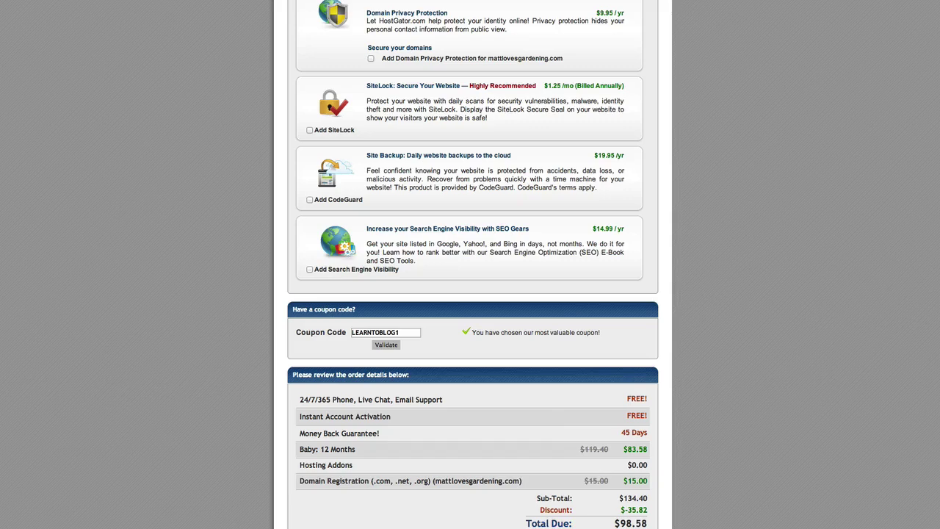
{"action": "scroll", "coordinate": [573, 415], "scroll_direction": "down", "scroll_amount": 1}
{"action": "scroll", "coordinate": [353, 485], "scroll_direction": "down", "scroll_amount": 2}
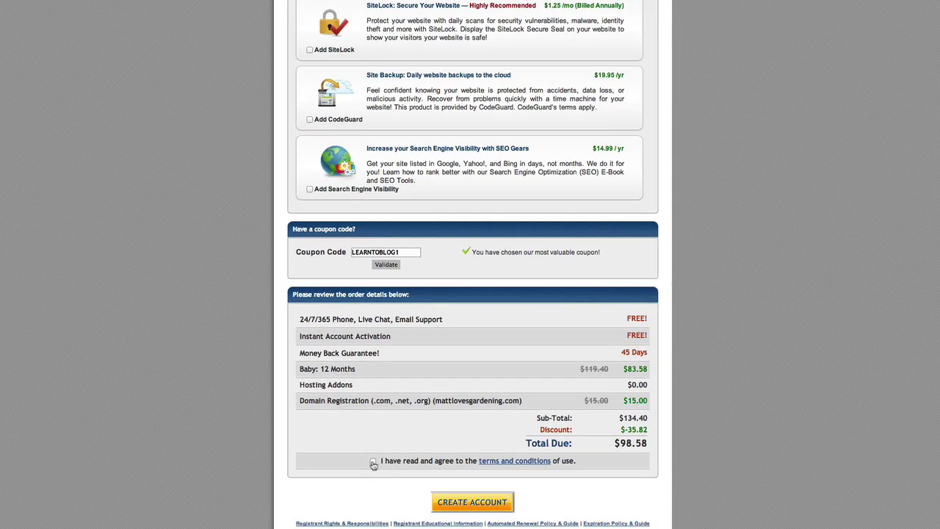
Agree to the HostGator terms and conditions.
{"action": "left_click", "coordinate": [373, 462]}
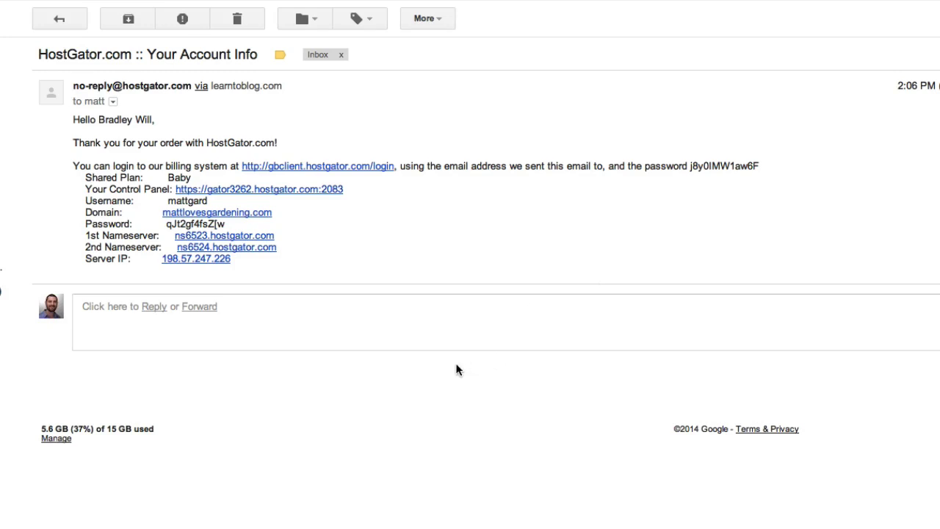
Open the cPanel login from the email and paste in the account username copied from it.
{"action": "left_click", "coordinate": [285, 192]}
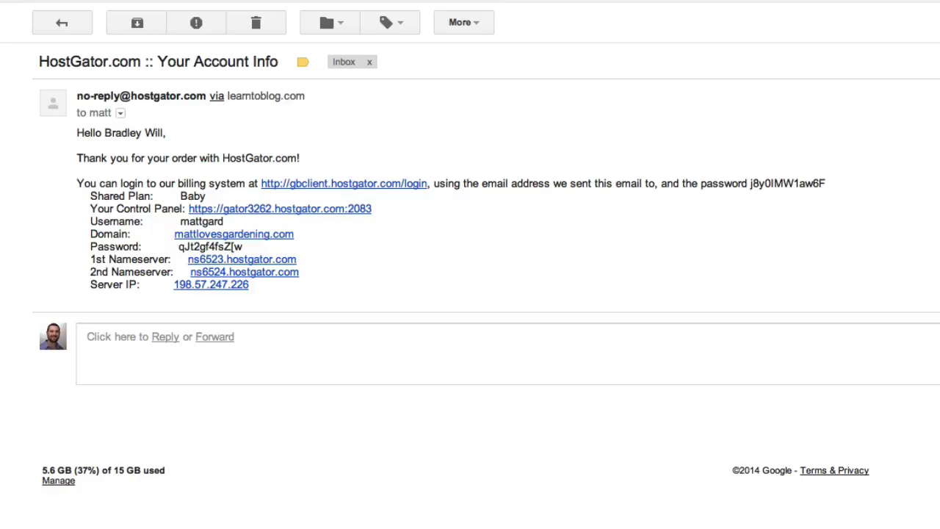
{"action": "left_click_drag", "start_coordinate": [225, 221], "coordinate": [180, 221]}
{"action": "right_click", "coordinate": [193, 221]}
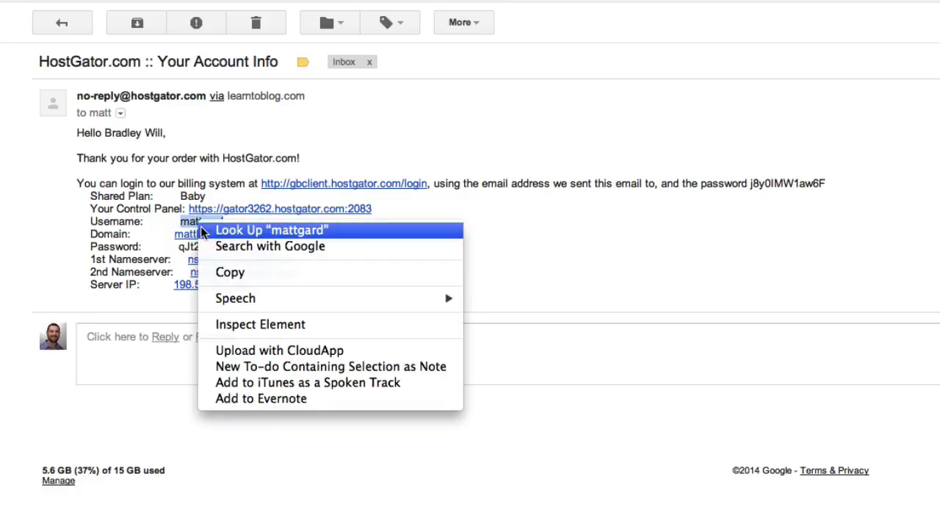
{"action": "left_click", "coordinate": [217, 275]}
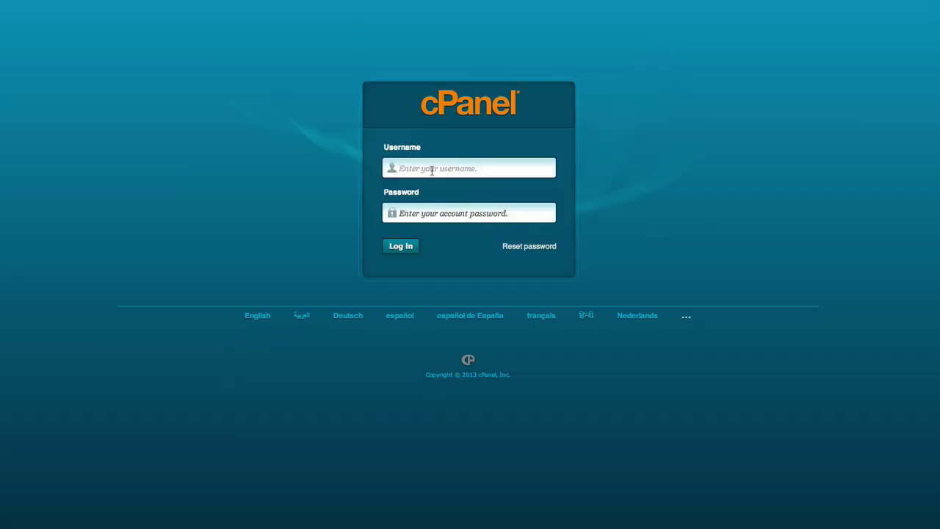
{"action": "right_click", "coordinate": [432, 169]}
{"action": "left_click", "coordinate": [456, 230]}
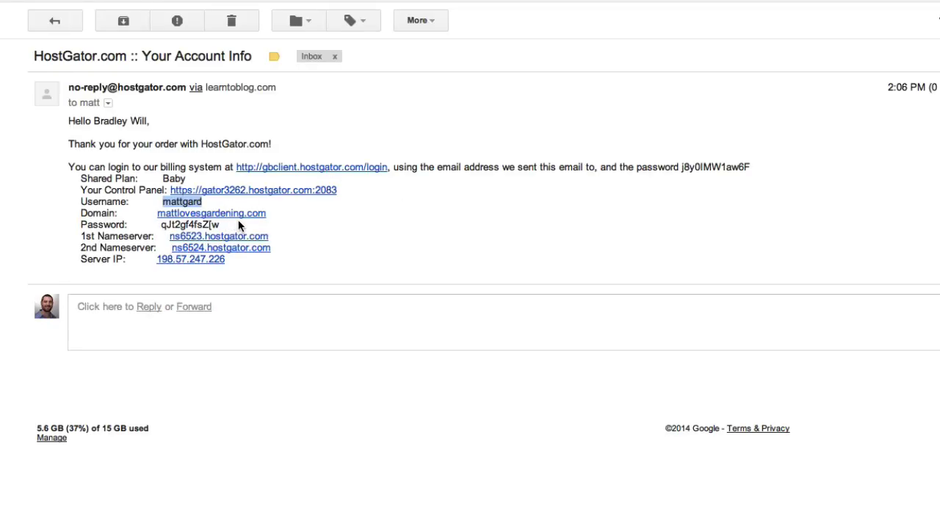
Copy the account password from the email into the password field and log in.
{"action": "left_click", "coordinate": [222, 222]}
{"action": "left_click_drag", "start_coordinate": [222, 224], "coordinate": [162, 224]}
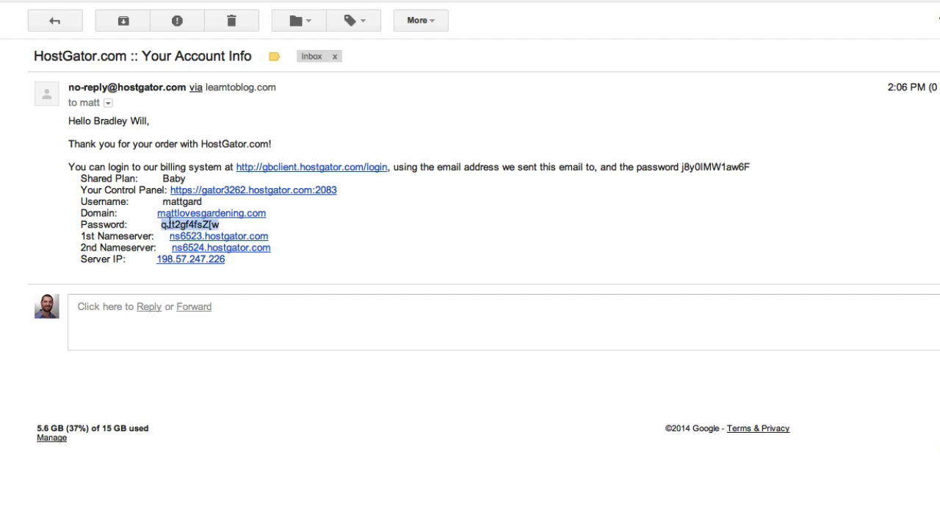
{"action": "right_click", "coordinate": [173, 225]}
{"action": "left_click", "coordinate": [203, 269]}
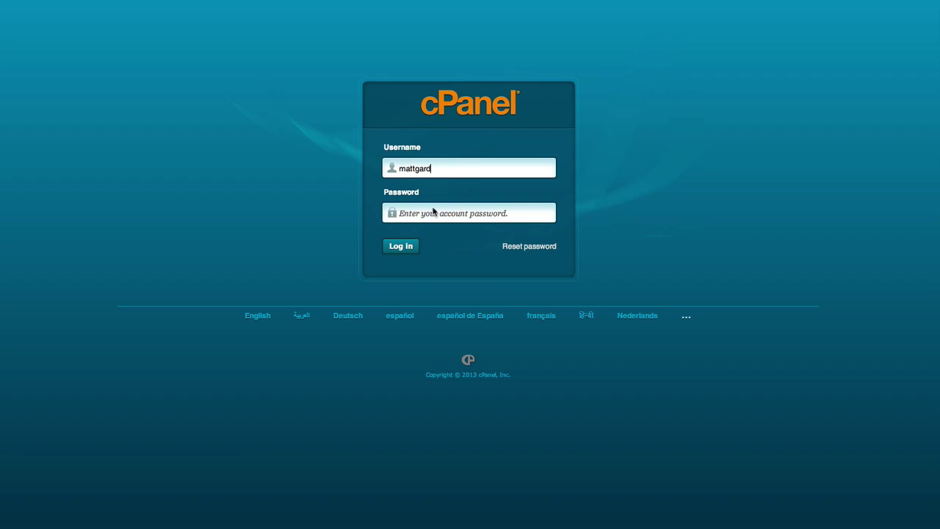
{"action": "left_click", "coordinate": [432, 212]}
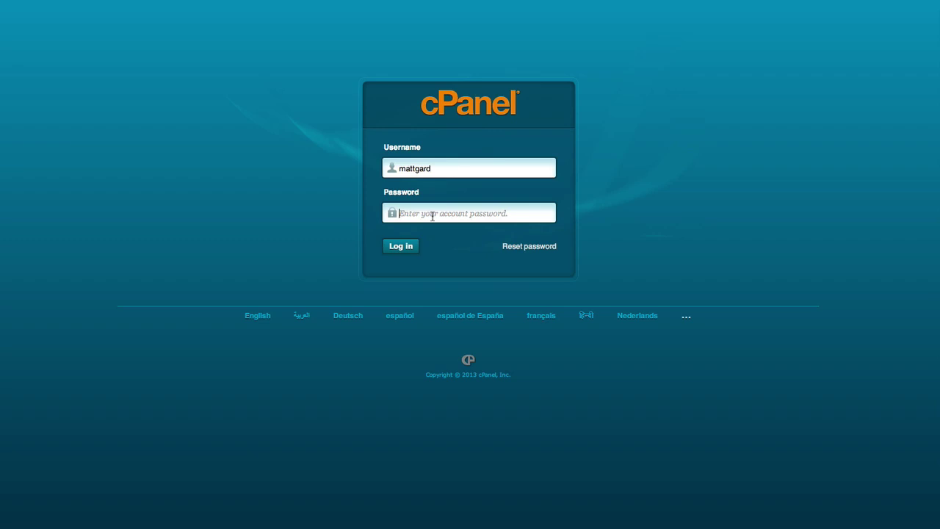
{"action": "right_click", "coordinate": [434, 213]}
{"action": "left_click", "coordinate": [457, 275]}
{"action": "left_click", "coordinate": [405, 250]}
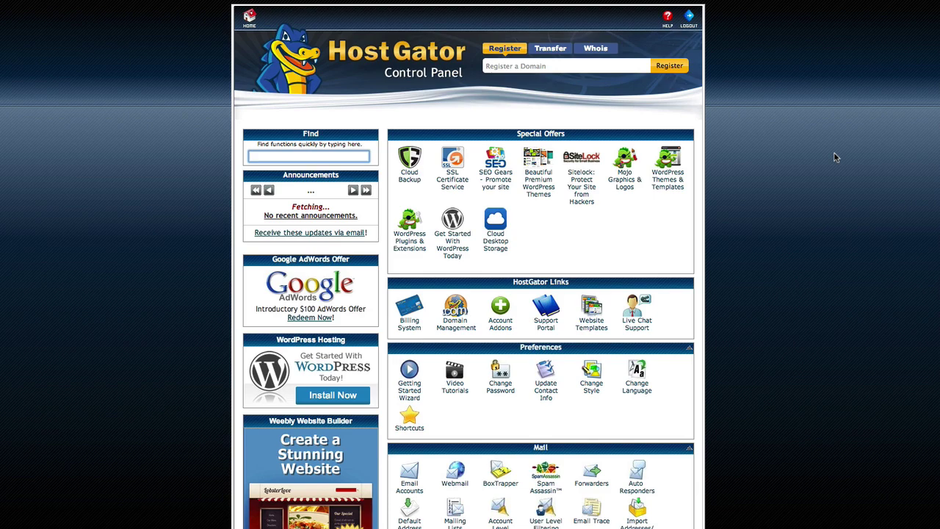
Open QuickInstall, choose WordPress, and continue to its install form for mattlovesgardening.com.
{"action": "scroll", "coordinate": [793, 163], "scroll_direction": "down", "scroll_amount": 10}
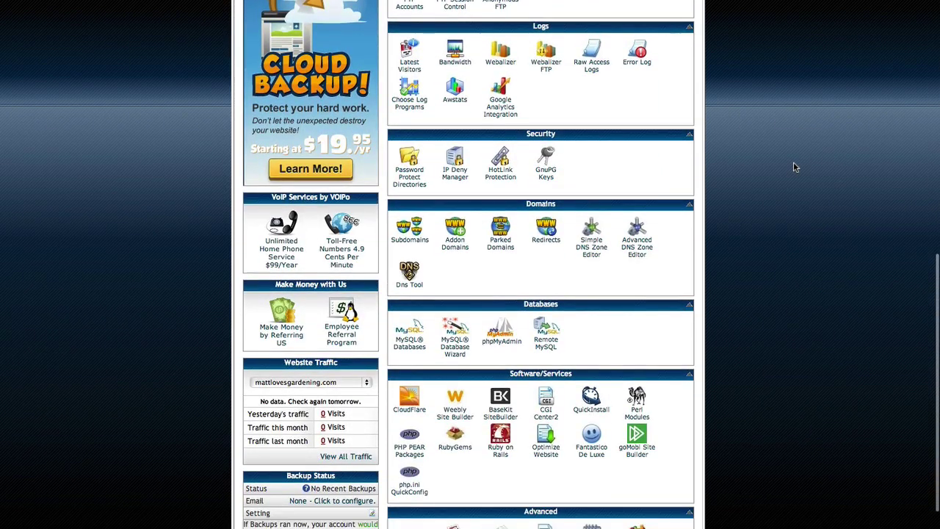
{"action": "left_click", "coordinate": [591, 414]}
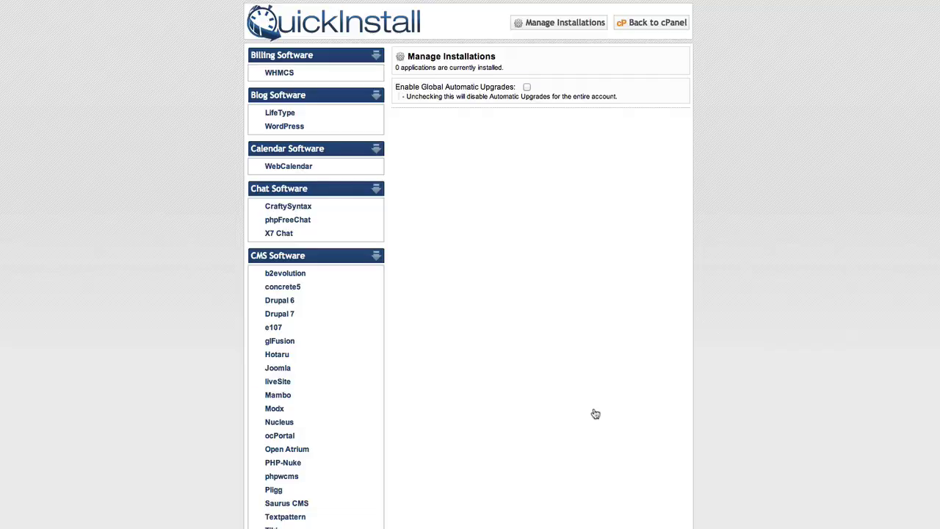
{"action": "scroll", "coordinate": [281, 133], "scroll_direction": "down", "scroll_amount": 1}
{"action": "left_click", "coordinate": [281, 129]}
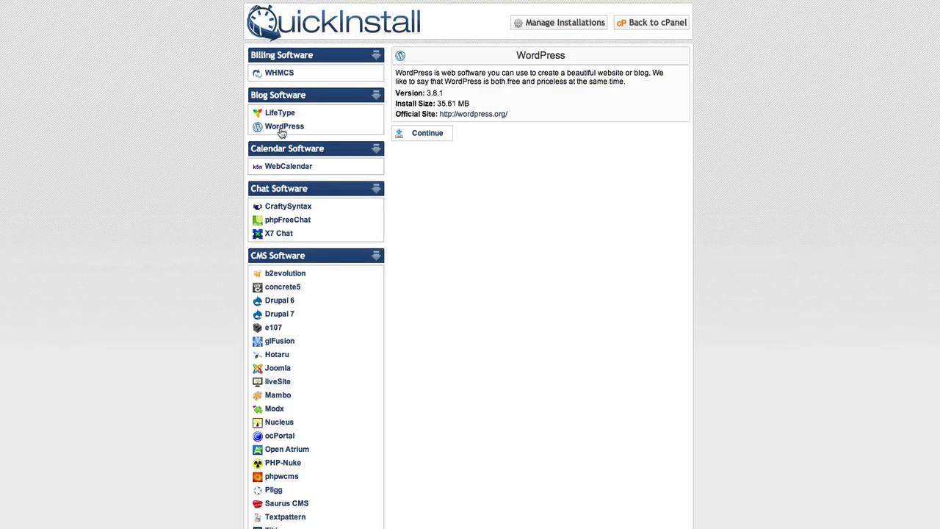
{"action": "left_click", "coordinate": [427, 135]}
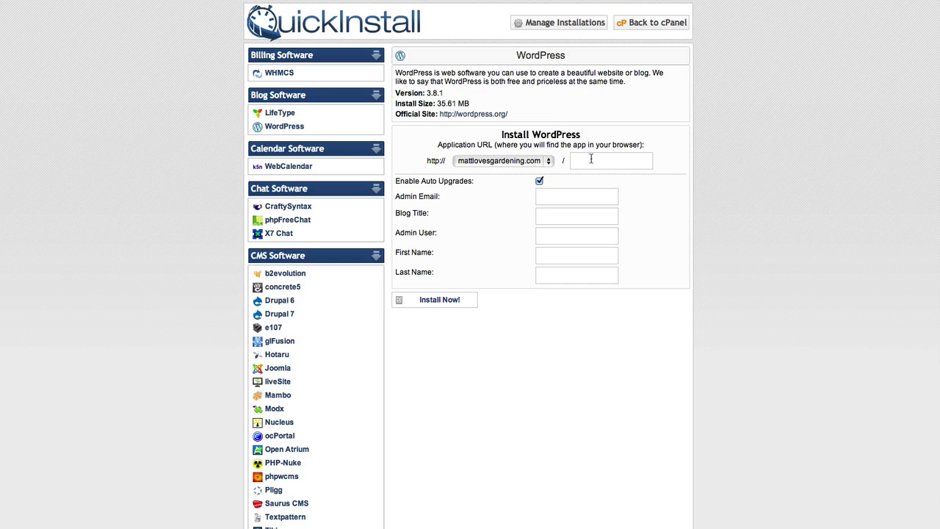
Install WordPress with blog title 'Matt Loves Gardening' and the admin's e-mail, first and last name.
{"action": "left_click", "coordinate": [582, 161]}
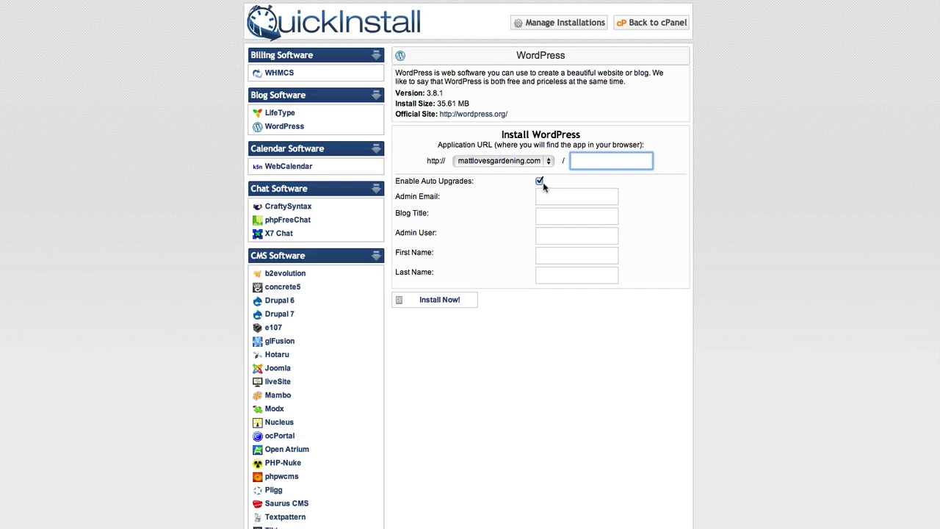
{"action": "left_click", "coordinate": [593, 203]}
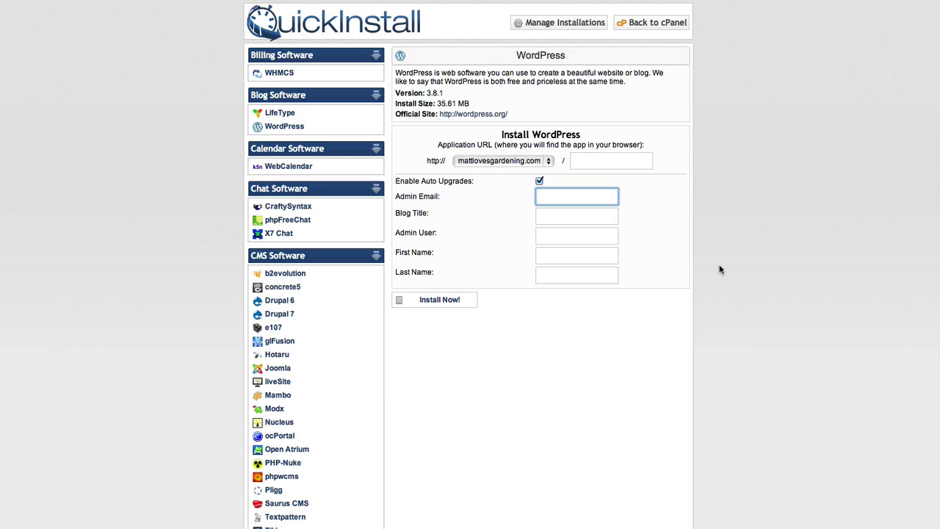
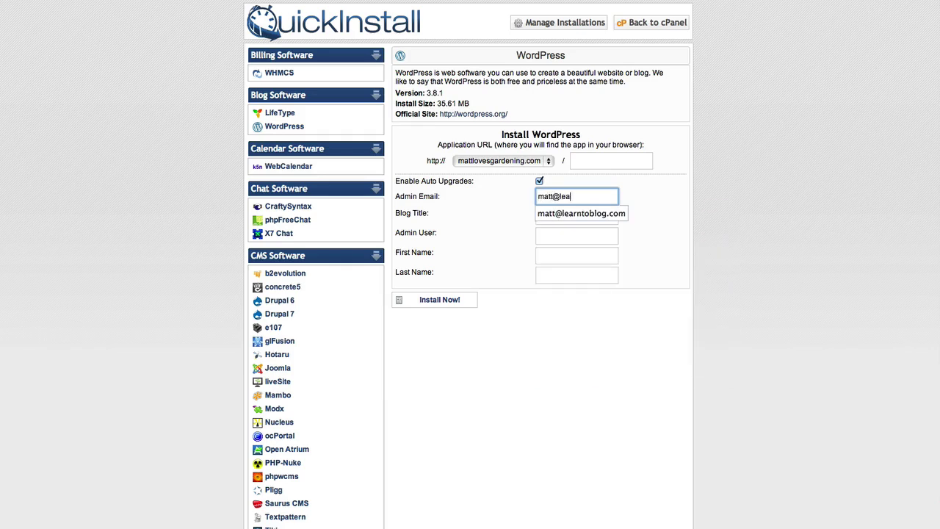
{"action": "key", "text": "Tab"}
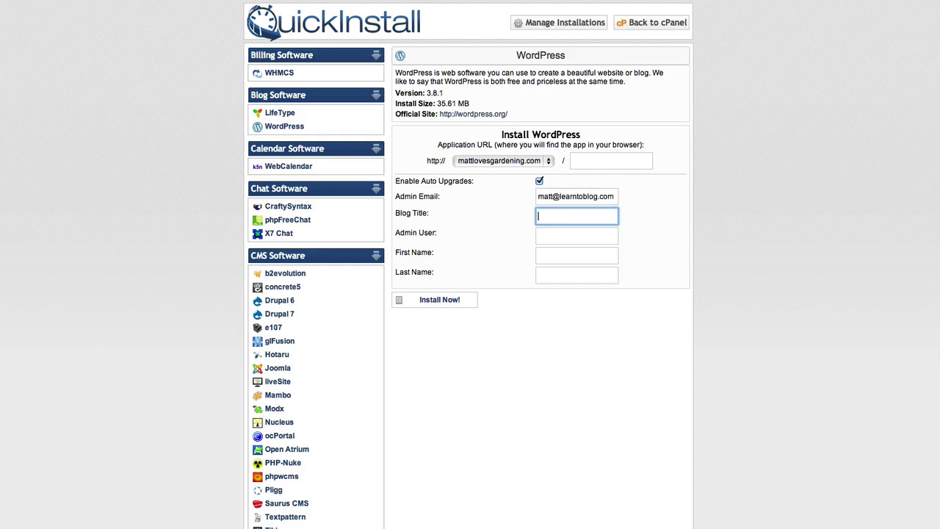
{"action": "type", "text": "Matt Loves Gardening"}
{"action": "key", "text": "Tab"}
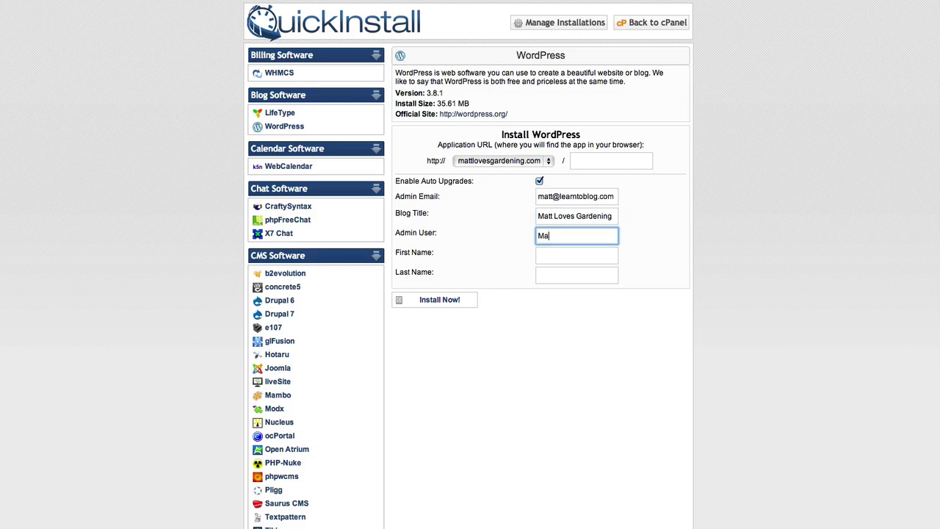
{"action": "key", "text": "Tab"}
{"action": "type", "text": "Matt"}
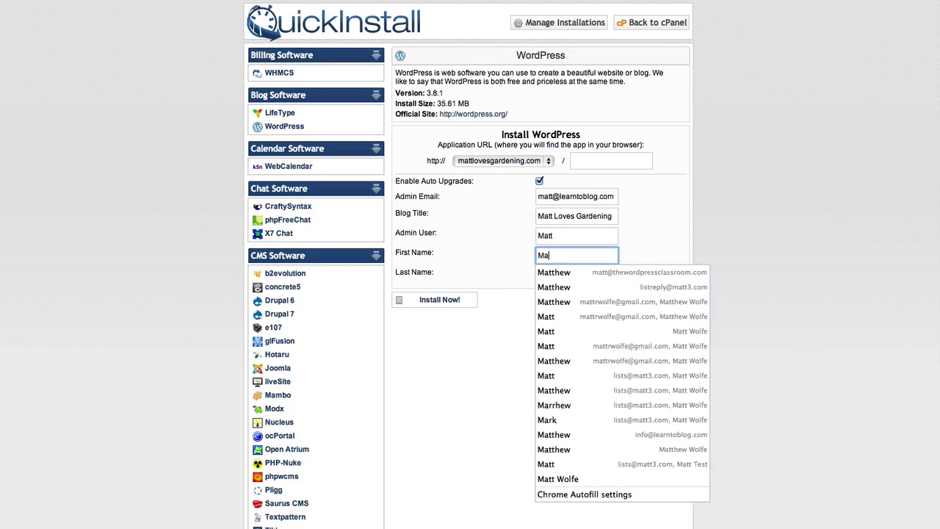
{"action": "key", "text": "Tab"}
{"action": "type", "text": "Wol"}
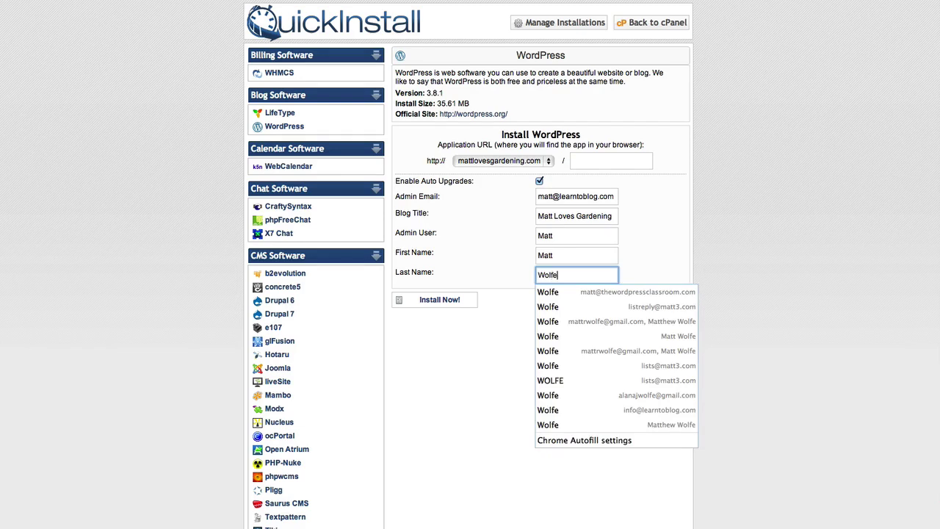
{"action": "left_click", "coordinate": [441, 301]}
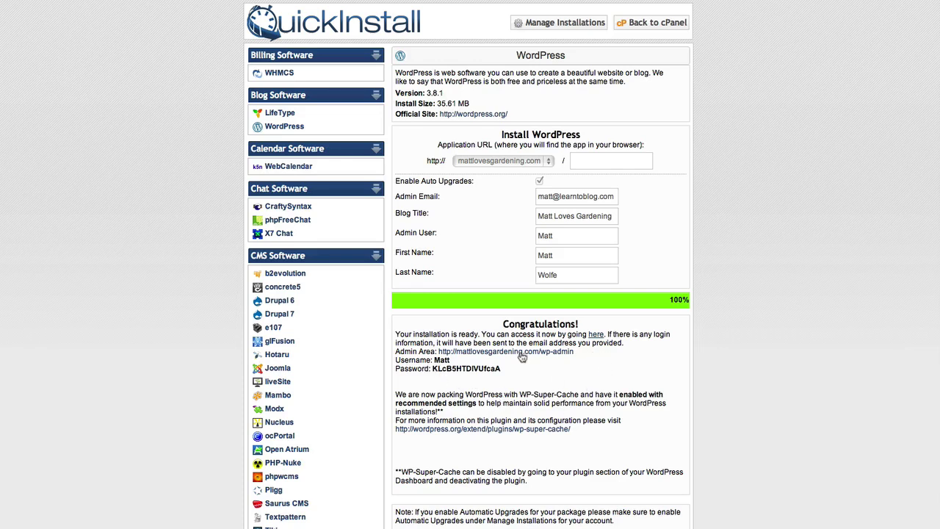
Open the blog's admin login page in a new tab and copy the generated admin password.
{"action": "right_click", "coordinate": [523, 354]}
{"action": "left_click", "coordinate": [580, 358]}
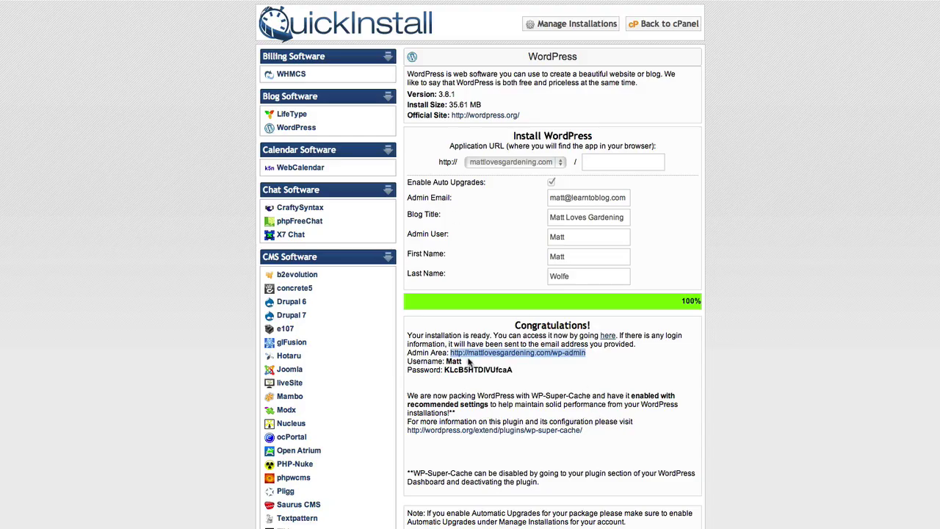
{"action": "left_click_drag", "start_coordinate": [525, 368], "coordinate": [444, 370]}
{"action": "right_click", "coordinate": [449, 370]}
{"action": "left_click", "coordinate": [470, 376]}
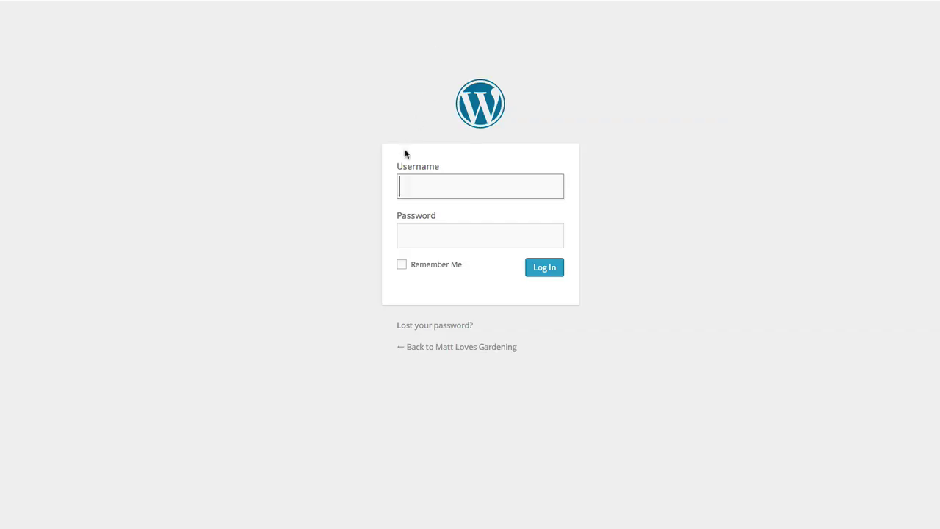
Log in to the WordPress dashboard with the admin username and the pasted password.
{"action": "left_click_drag", "start_coordinate": [405, 152], "coordinate": [491, 178]}
{"action": "left_click", "coordinate": [475, 187]}
{"action": "type", "text": "Matt"}
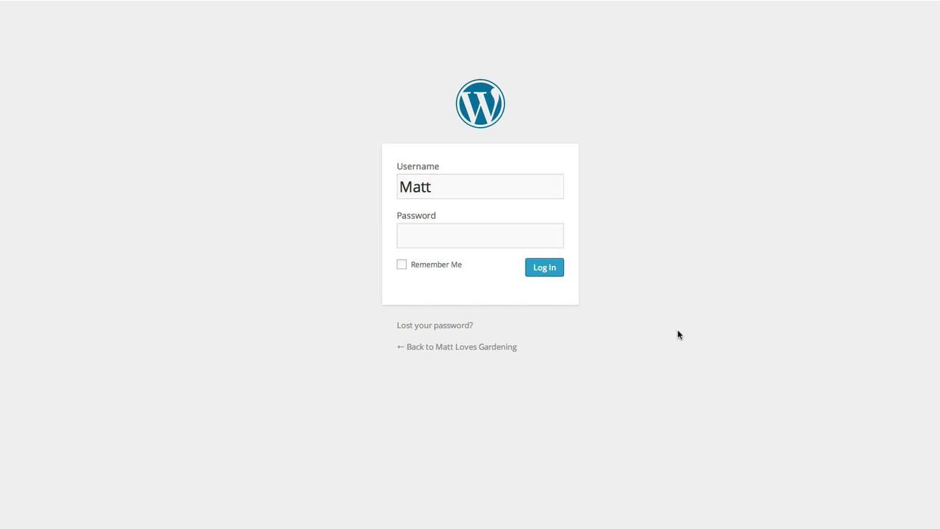
{"action": "left_click", "coordinate": [460, 229]}
{"action": "right_click", "coordinate": [461, 230]}
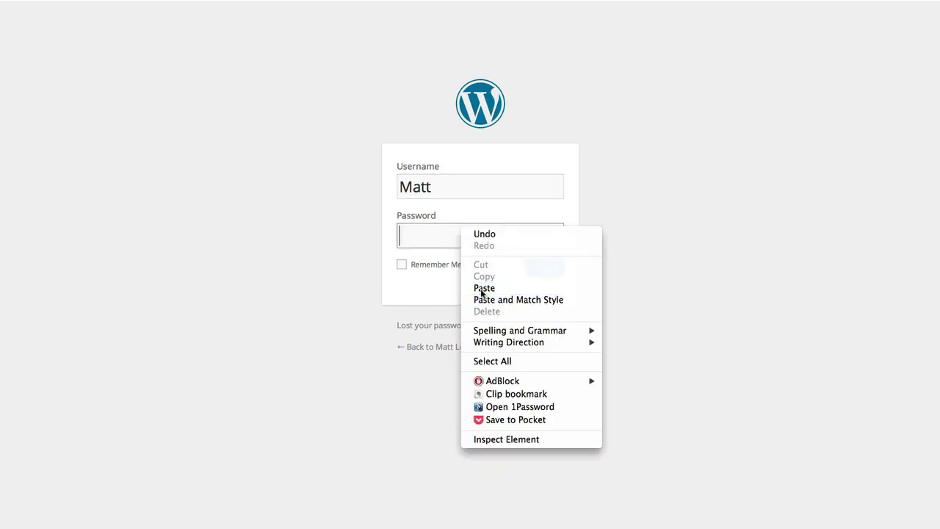
{"action": "left_click", "coordinate": [483, 287]}
{"action": "left_click", "coordinate": [546, 268]}
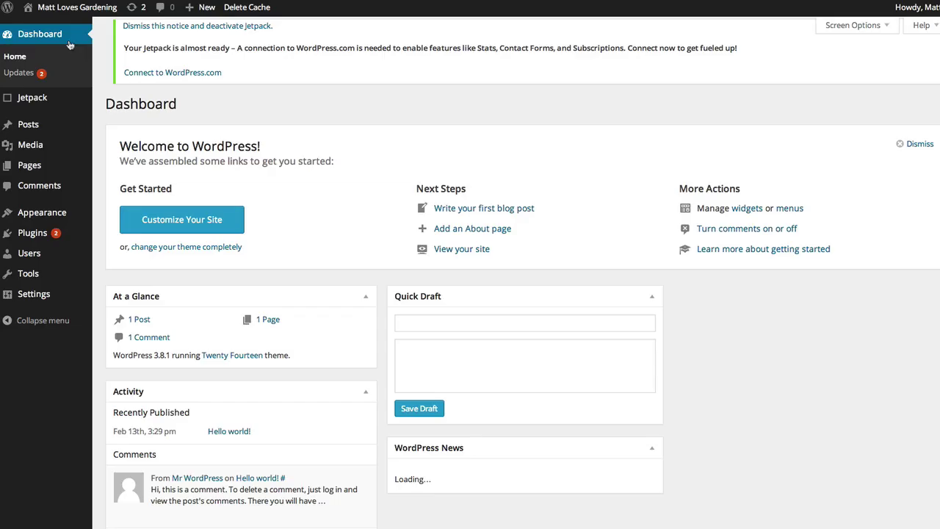
Open the live Matt Loves Gardening site in a new tab and switch to it.
{"action": "mouse_move", "coordinate": [78, 14]}
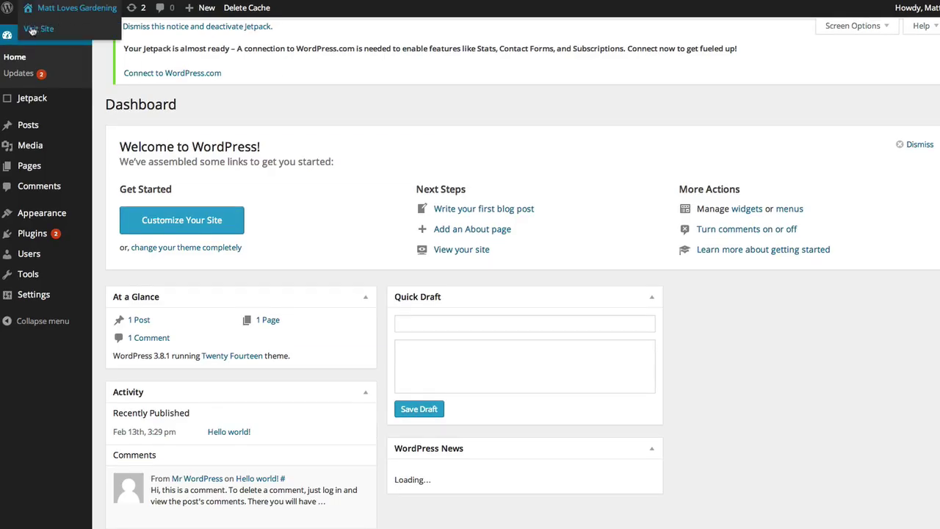
{"action": "right_click", "coordinate": [36, 28]}
{"action": "left_click", "coordinate": [74, 32]}
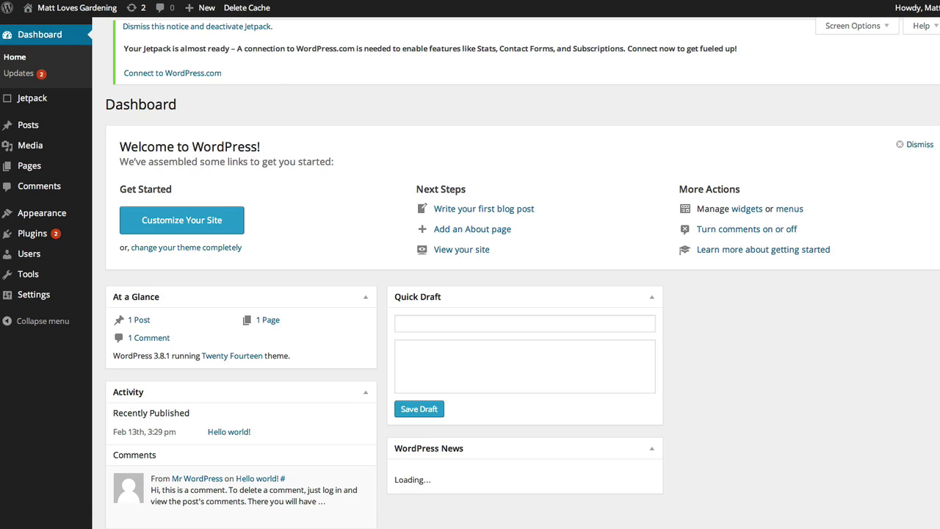
{"action": "key", "text": "ctrl+Tab"}
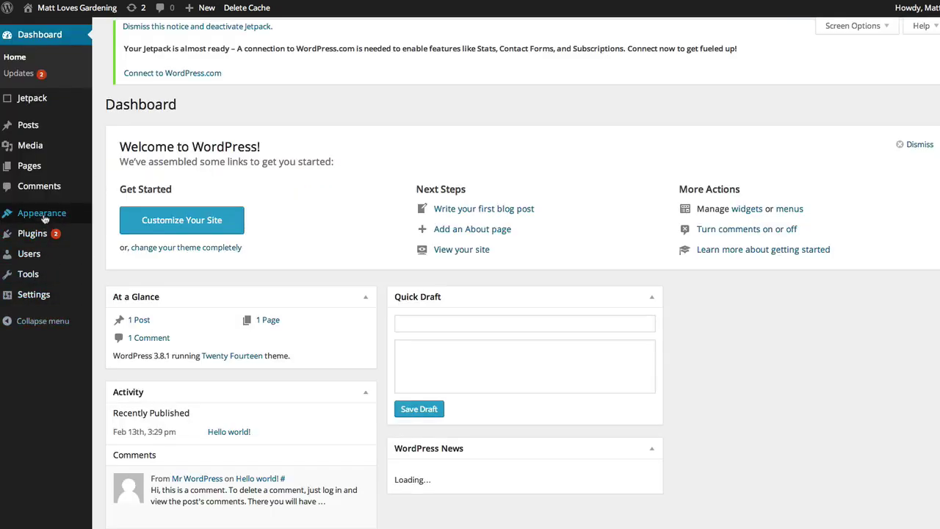
Activate the Twenty Twelve theme and reload the live site to see the new design.
{"action": "left_click", "coordinate": [43, 218]}
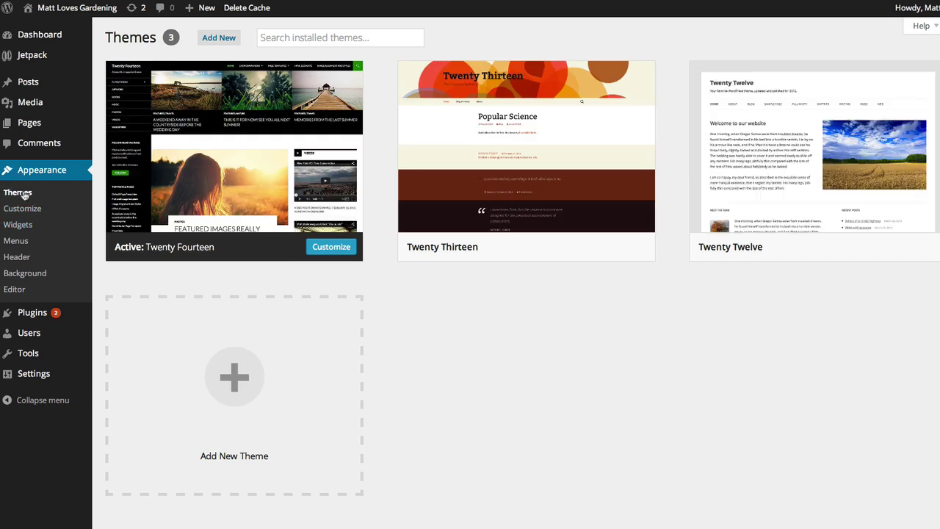
{"action": "mouse_move", "coordinate": [307, 149]}
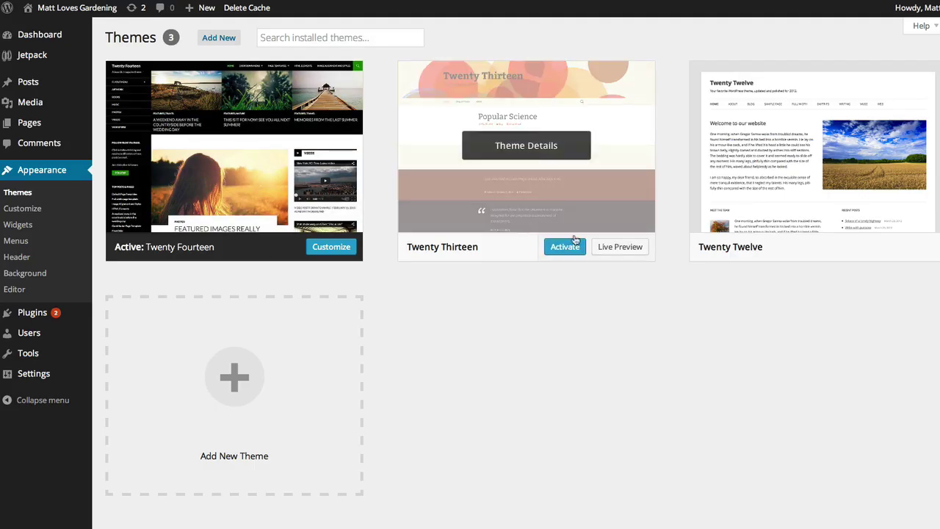
{"action": "mouse_move", "coordinate": [886, 257]}
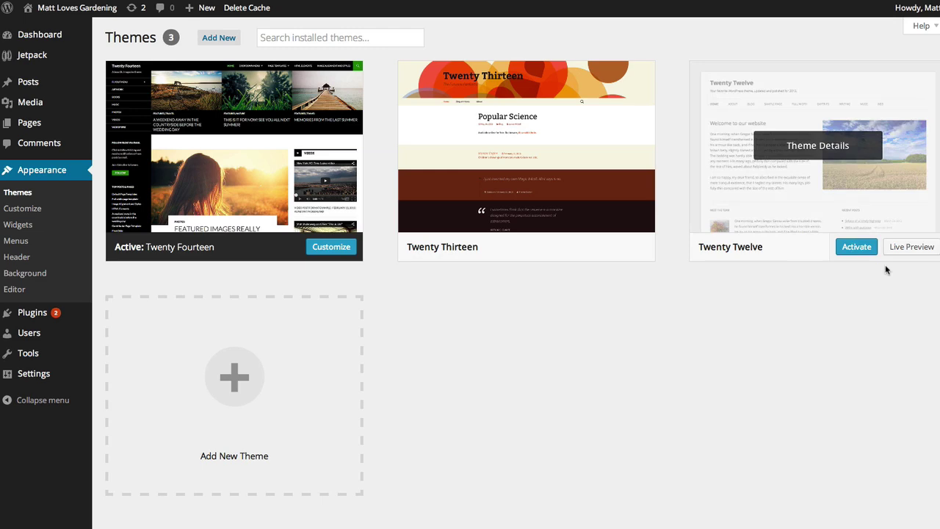
{"action": "left_click", "coordinate": [856, 247]}
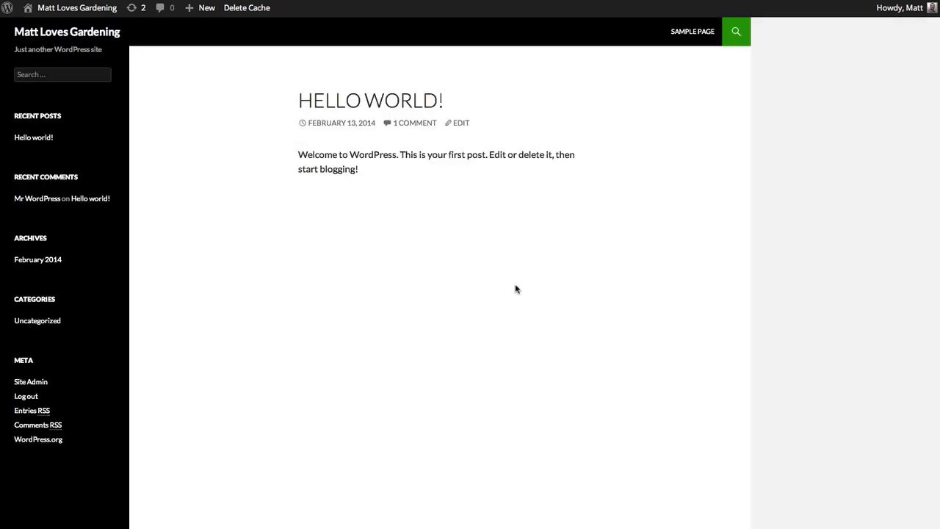
{"action": "right_click", "coordinate": [516, 289]}
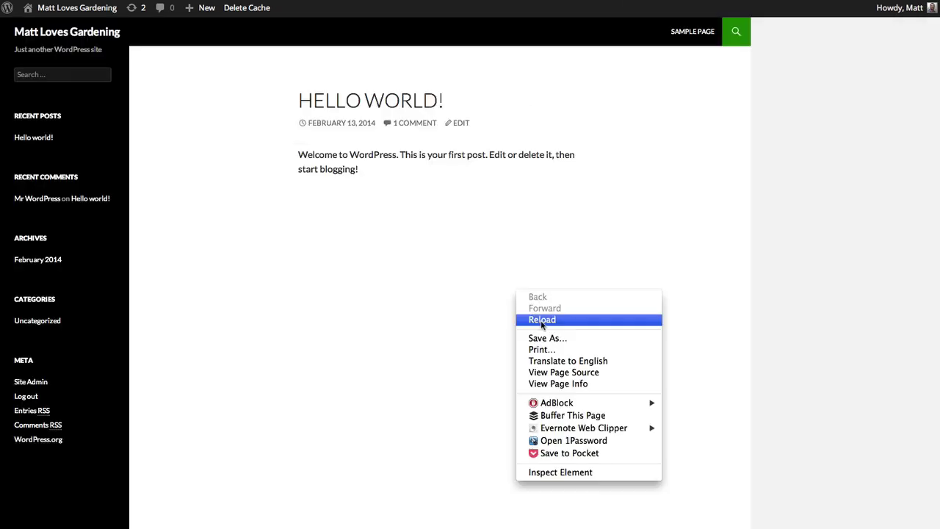
{"action": "left_click", "coordinate": [541, 321]}
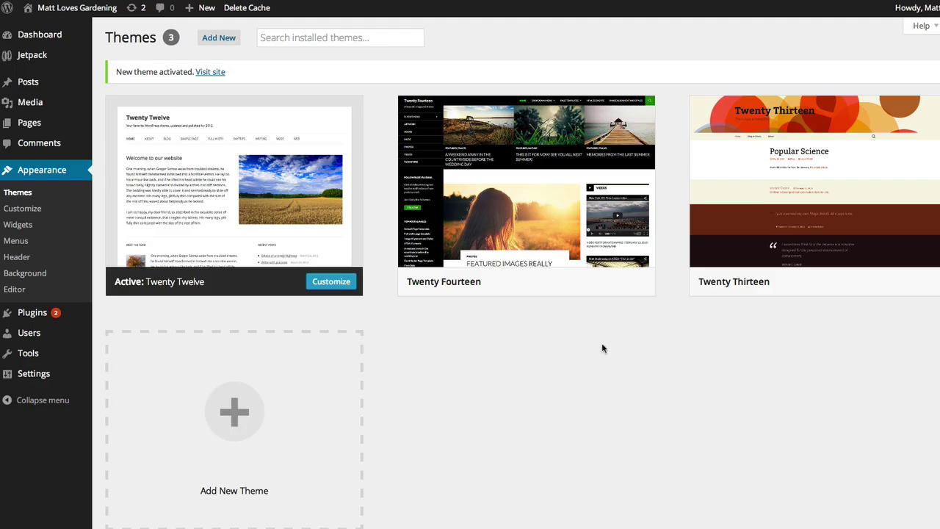
Browse the Newest and Recently Updated theme lists, ending on Featured with Responsive first.
{"action": "left_click", "coordinate": [269, 440]}
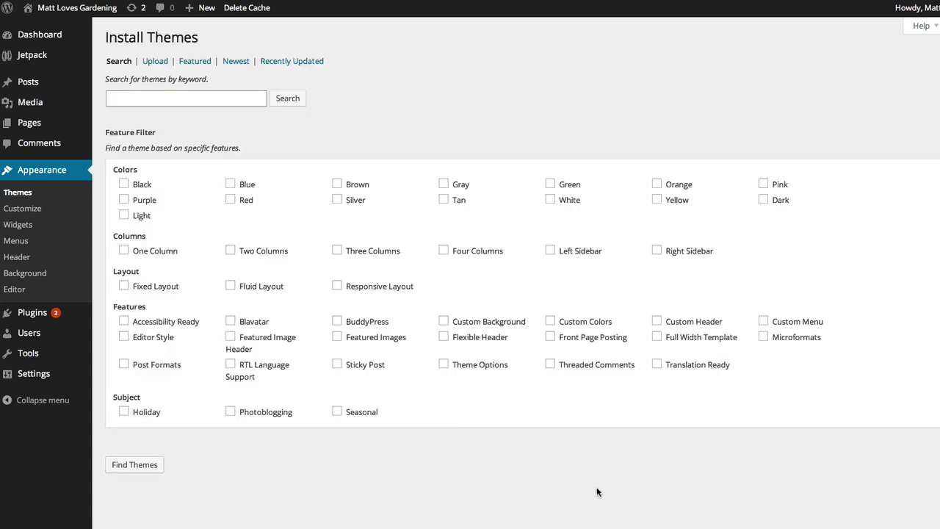
{"action": "left_click", "coordinate": [204, 66]}
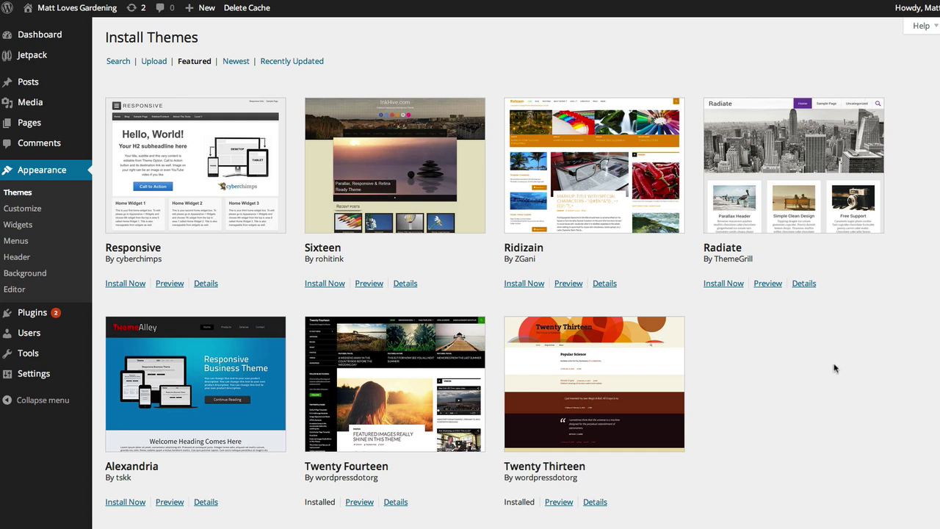
{"action": "left_click", "coordinate": [236, 62]}
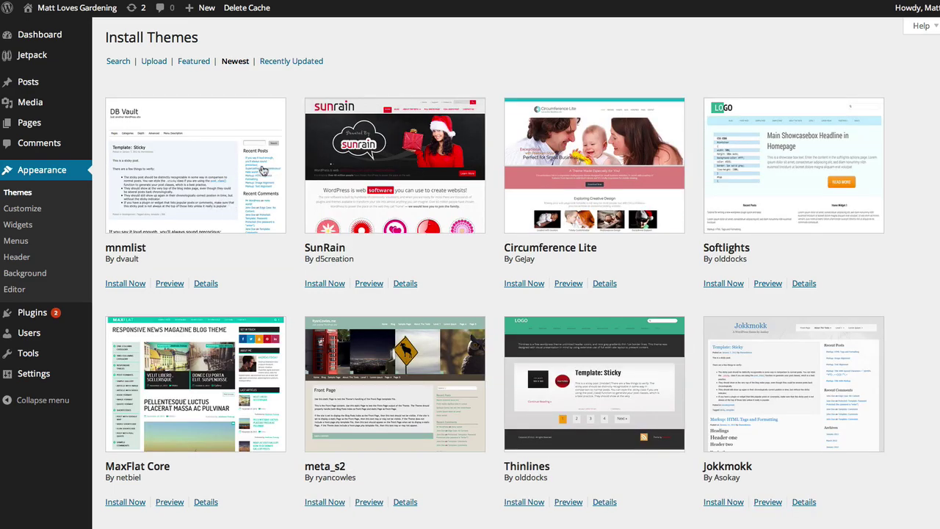
{"action": "scroll", "coordinate": [713, 248], "scroll_direction": "down", "scroll_amount": 7}
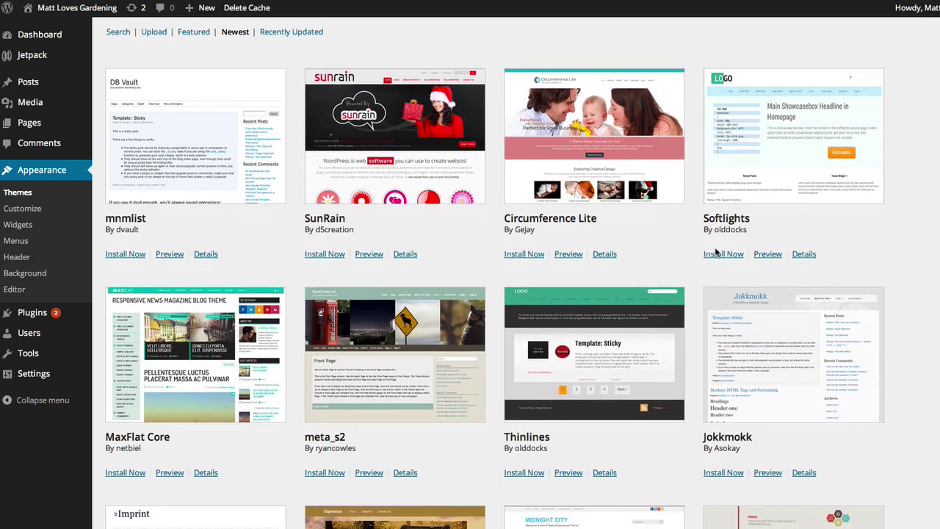
{"action": "scroll", "coordinate": [288, 161], "scroll_direction": "up", "scroll_amount": 7}
{"action": "left_click", "coordinate": [291, 61]}
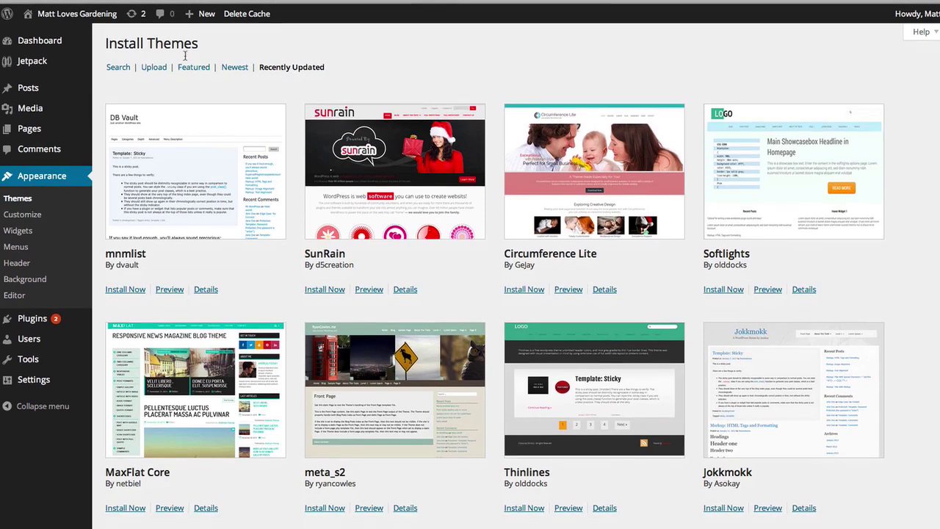
{"action": "left_click", "coordinate": [188, 64]}
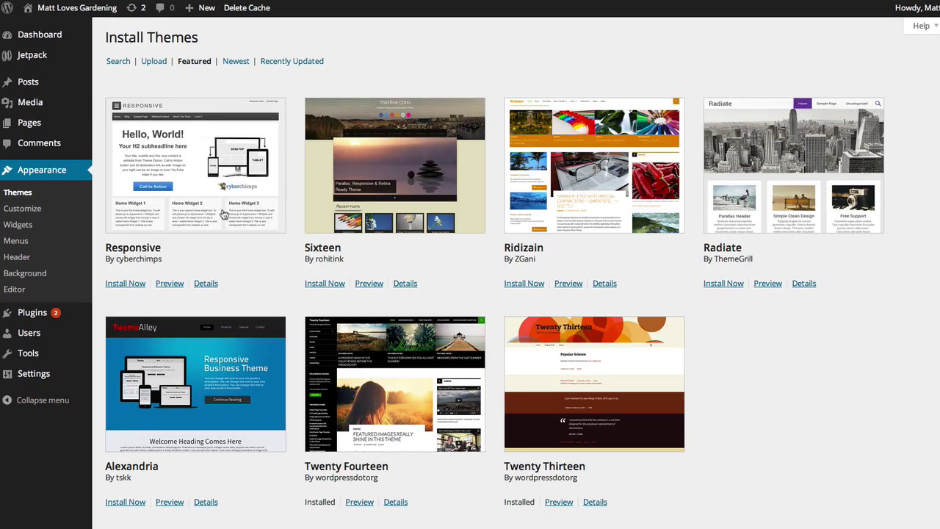
Install and activate the Responsive theme, then reload the site to check its layout.
{"action": "left_click", "coordinate": [122, 287]}
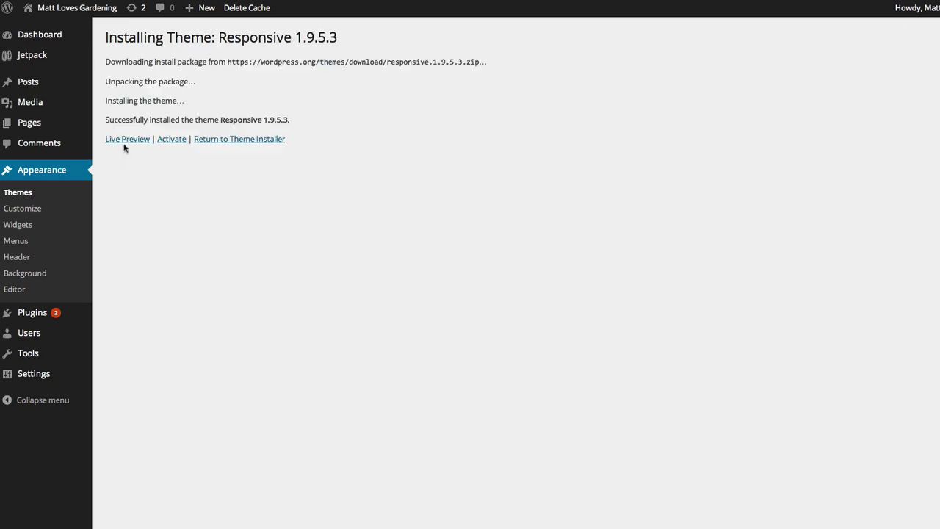
{"action": "left_click", "coordinate": [170, 140]}
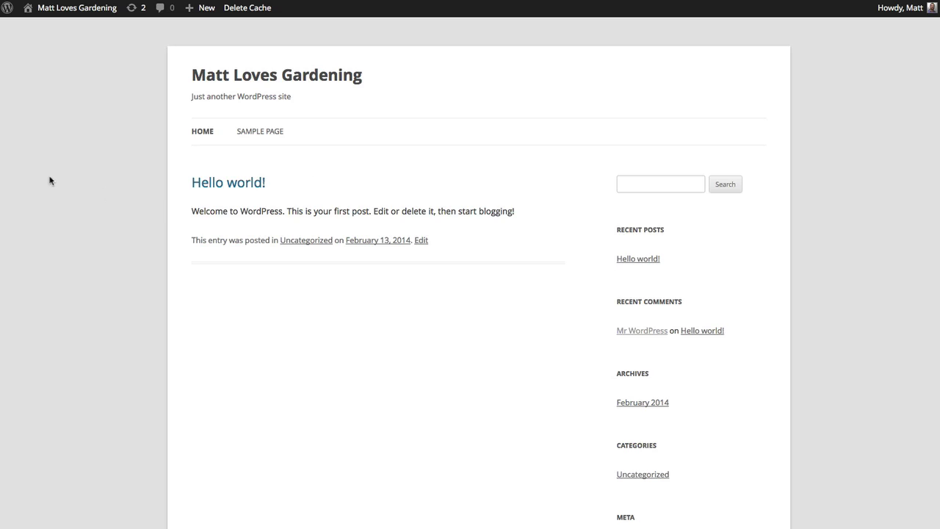
{"action": "right_click", "coordinate": [50, 179]}
{"action": "left_click", "coordinate": [86, 206]}
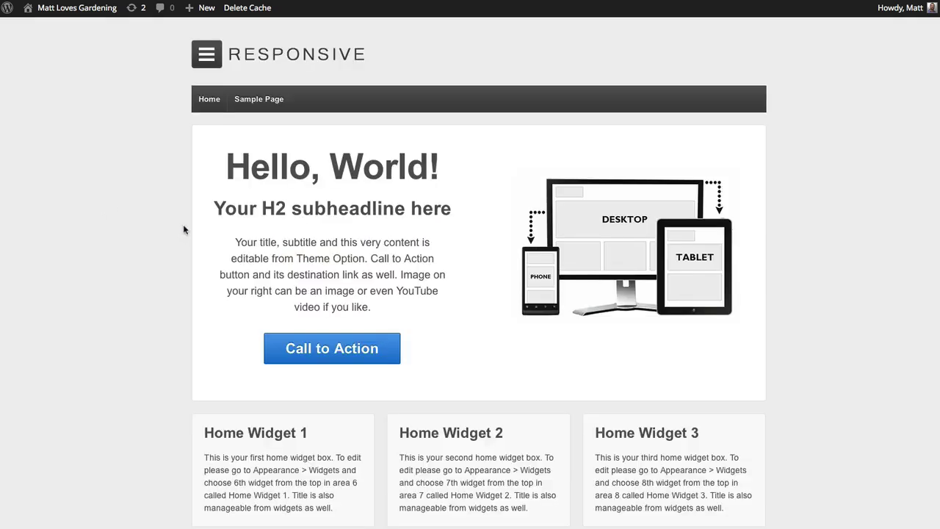
{"action": "left_click", "coordinate": [210, 112]}
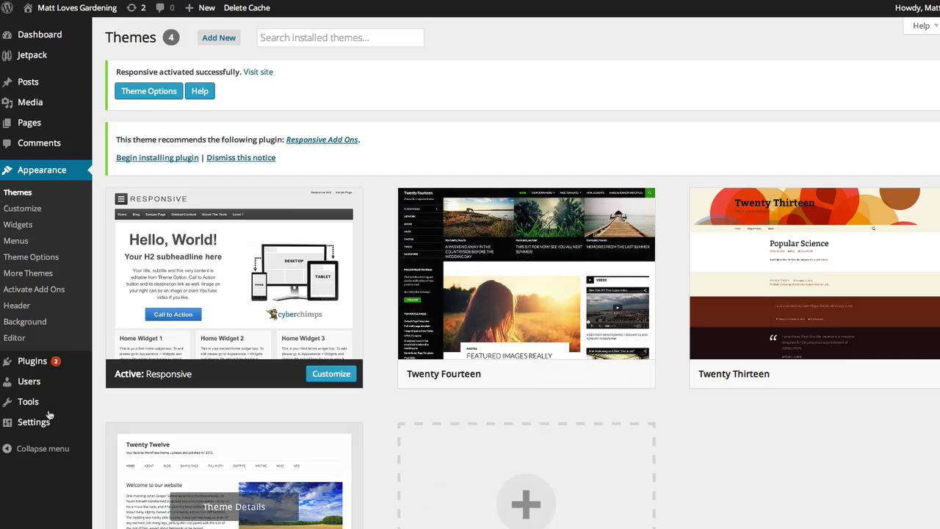
{"action": "mouse_move", "coordinate": [19, 90]}
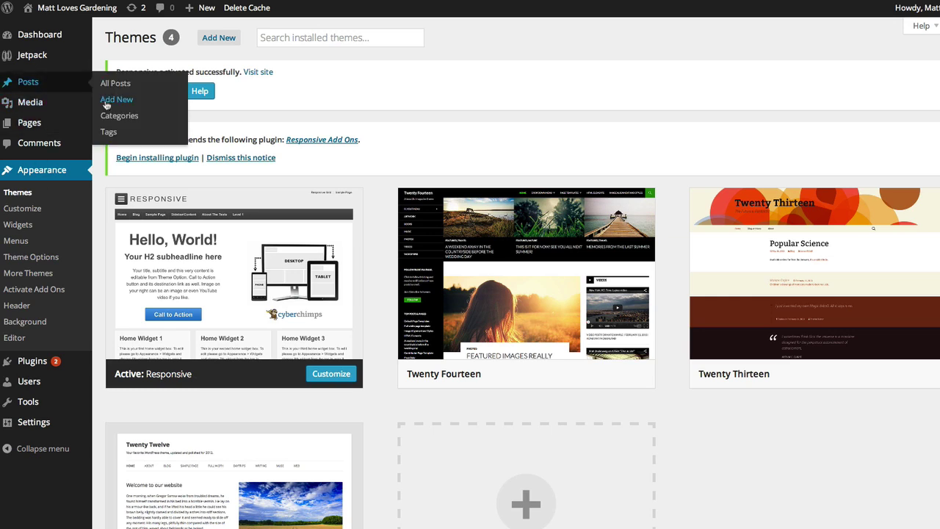
Create a post titled 'Welcome To My Blog' with body 'This is my brand new blog. Thanks so much for visiting. I hope you enjoy it!'.
{"action": "left_click", "coordinate": [105, 103]}
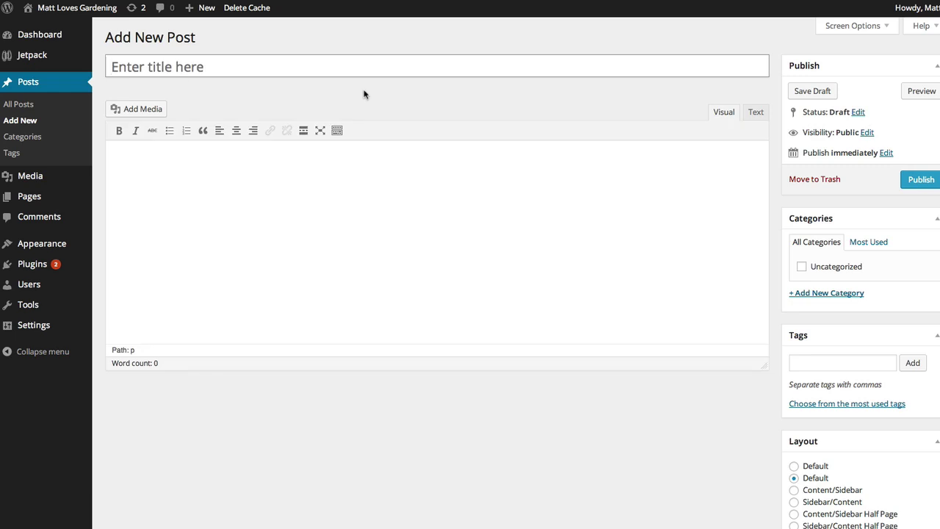
{"action": "type", "text": "Welcome "}
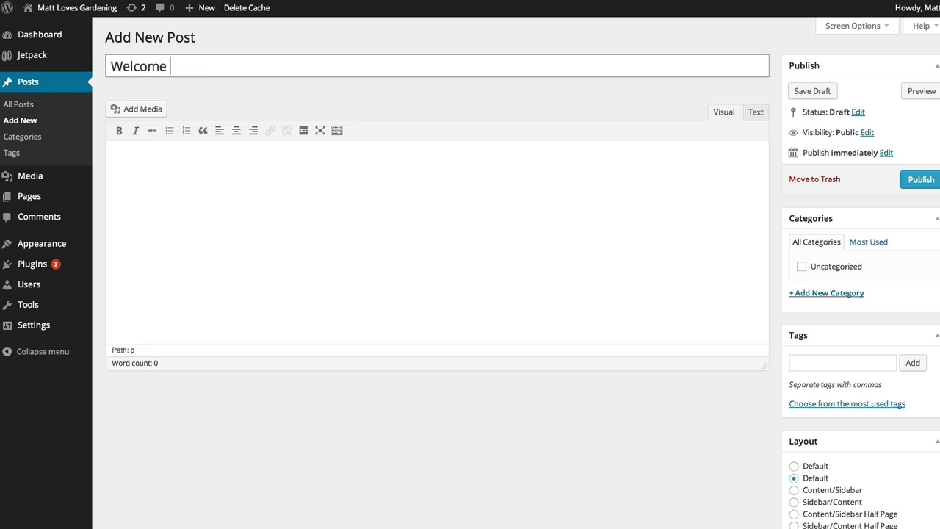
{"action": "type", "text": "To My Blog"}
{"action": "key", "text": "Tab"}
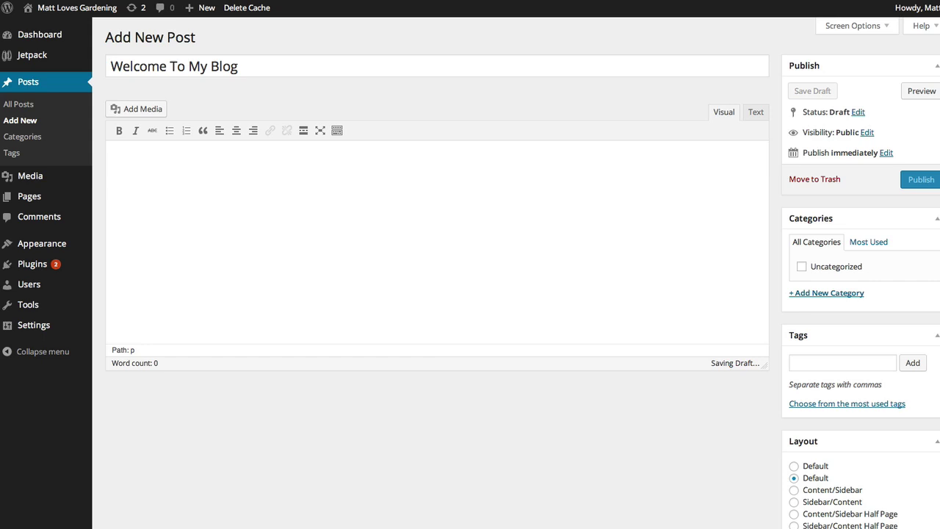
{"action": "left_click", "coordinate": [219, 180]}
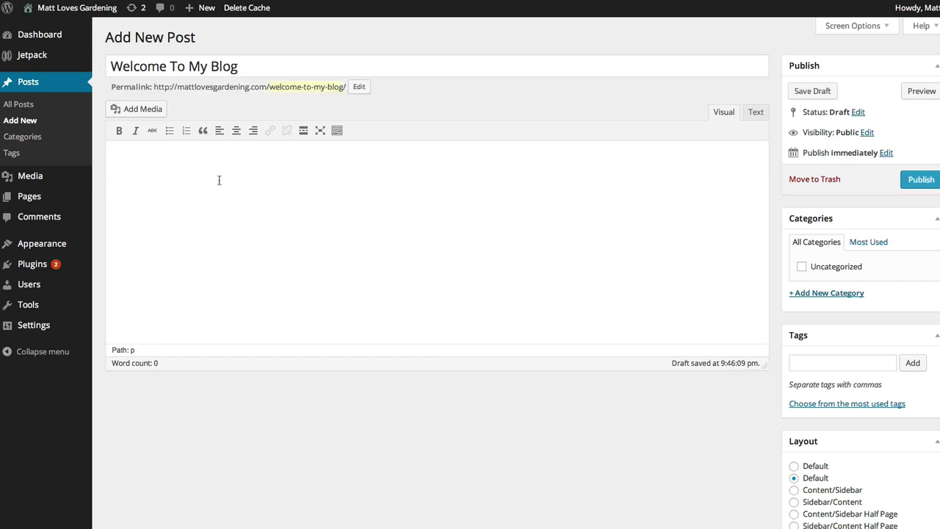
{"action": "type", "text": "This is my brand new blog. Thanks"}
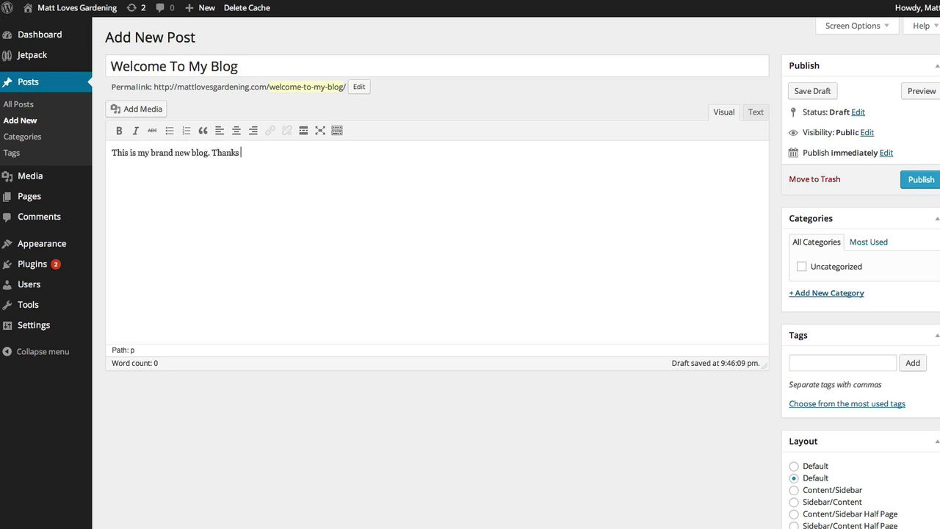
{"action": "type", "text": " so much for visiting. I hope you en"}
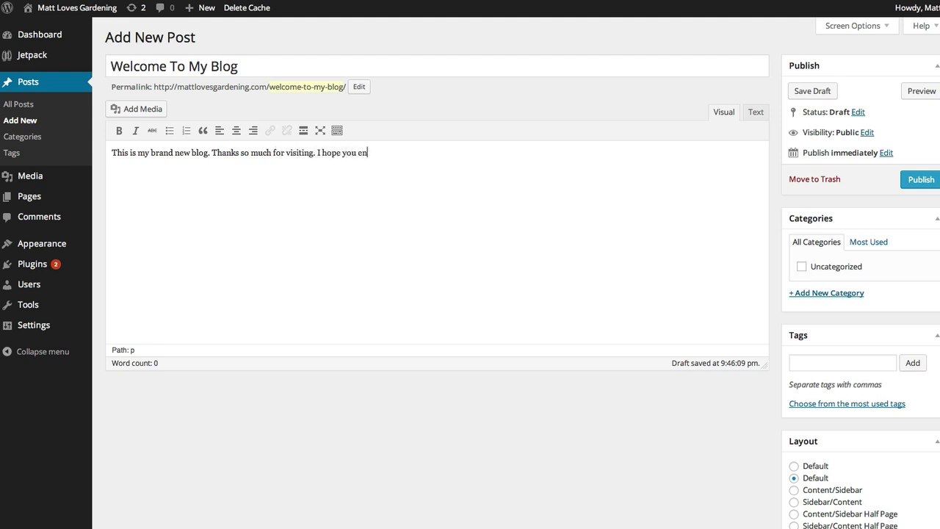
{"action": "type", "text": "joy it!"}
Create a new 'News' category for the post.
{"action": "left_click", "coordinate": [821, 293]}
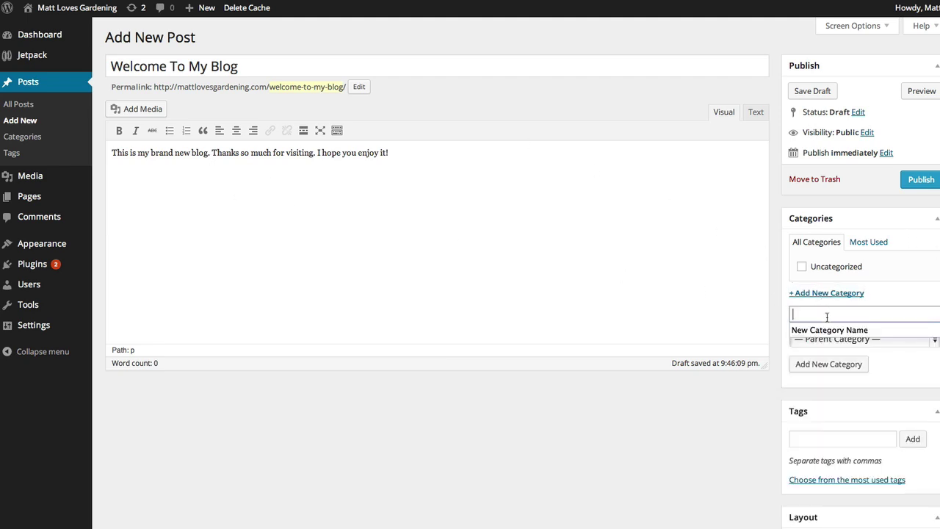
{"action": "type", "text": "News"}
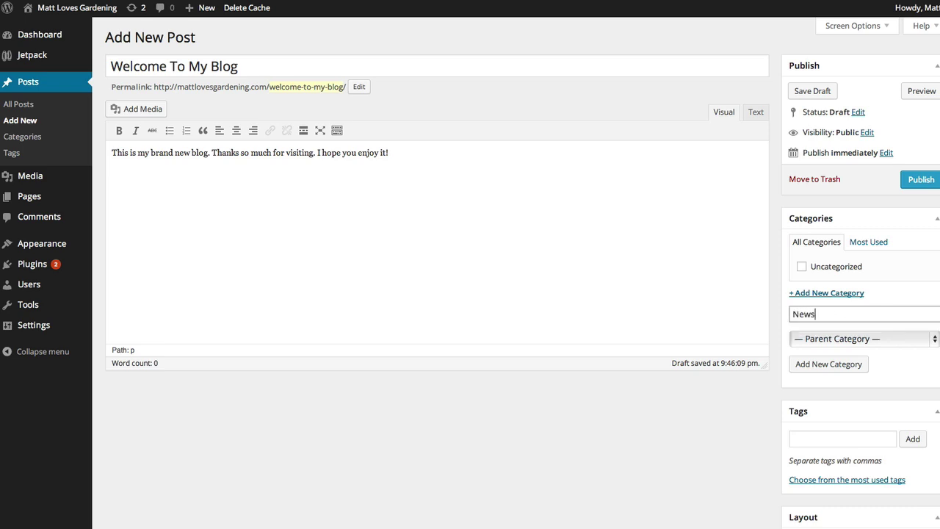
{"action": "left_click", "coordinate": [820, 365]}
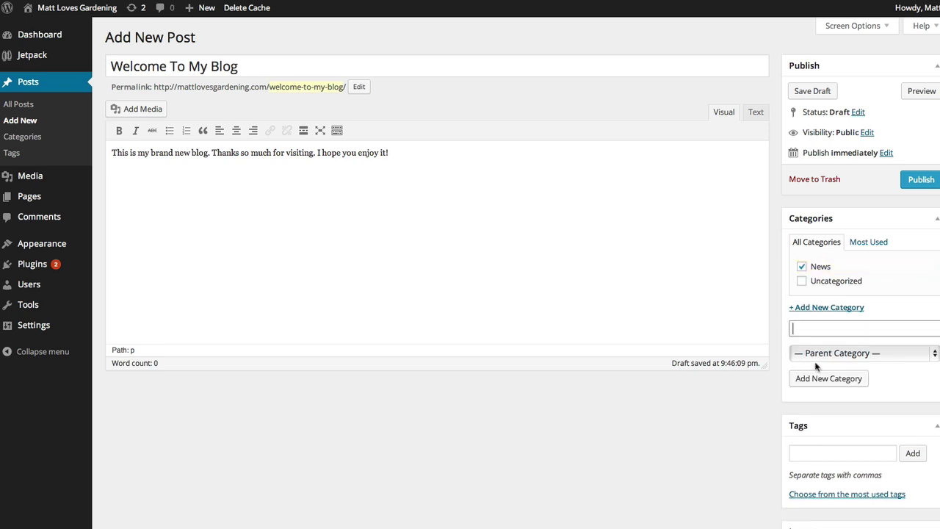
Tag the post with 'New Blog', 'News' and 'Fun Stuff'.
{"action": "left_click", "coordinate": [813, 452]}
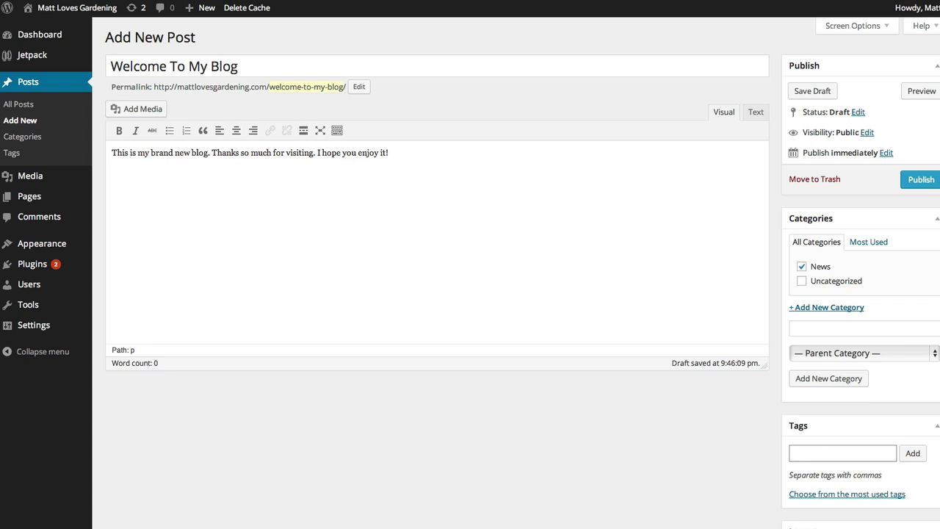
{"action": "type", "text": "New Blog, News, Fun Stuff"}
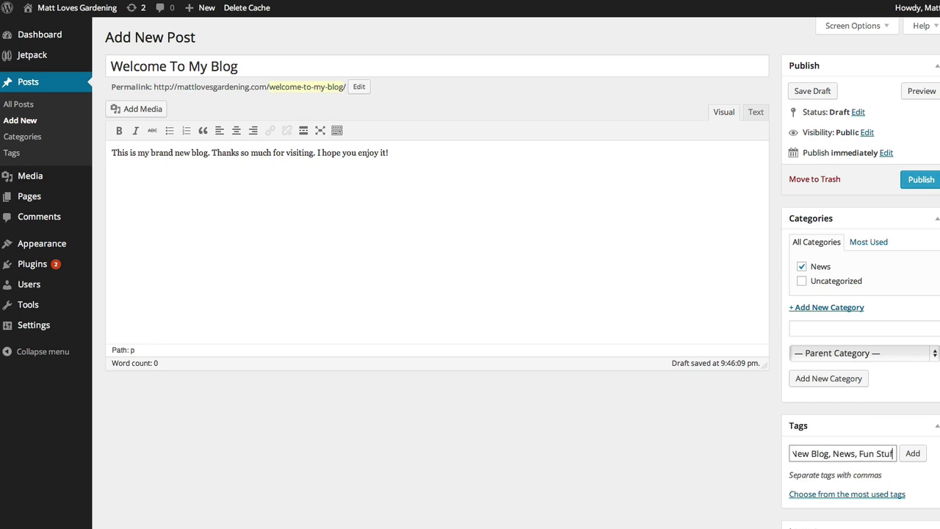
{"action": "left_click", "coordinate": [913, 453]}
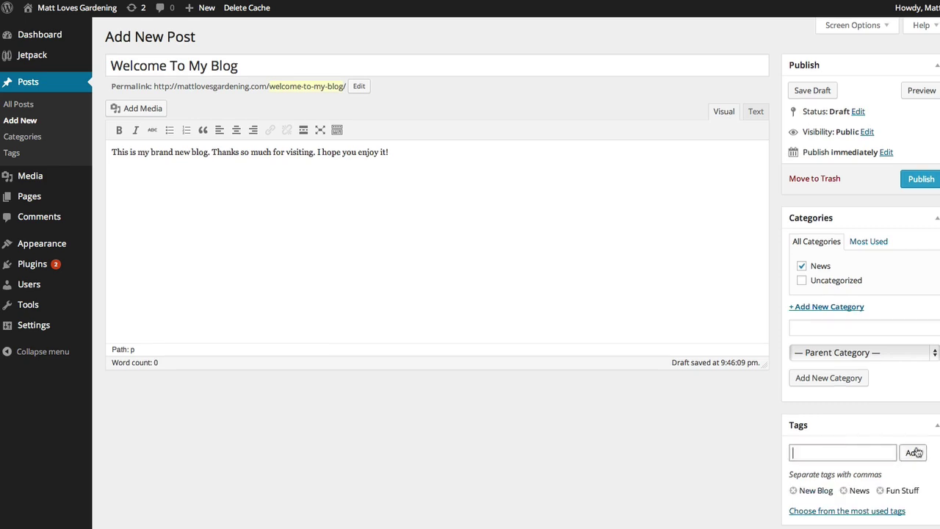
{"action": "scroll", "coordinate": [911, 477], "scroll_direction": "down", "scroll_amount": 2}
{"action": "scroll", "coordinate": [906, 525], "scroll_direction": "up", "scroll_amount": 2}
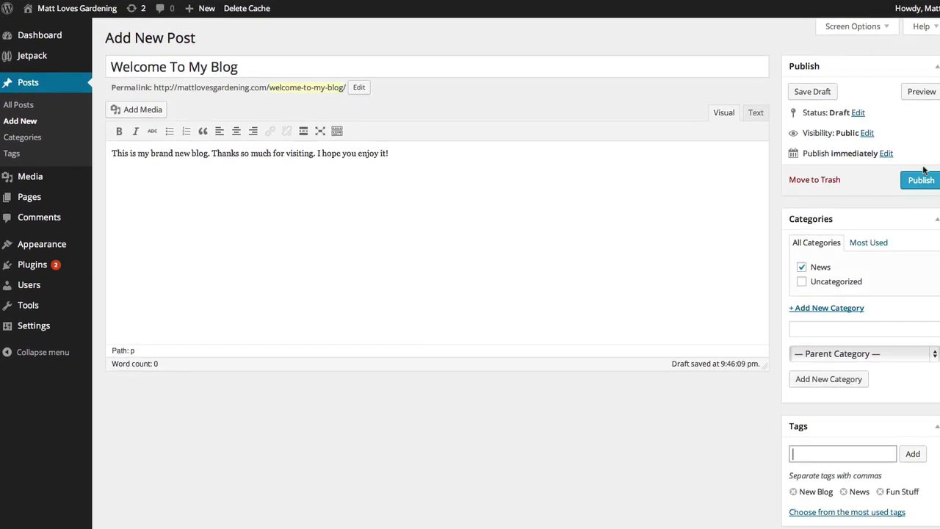
Publish the welcome post and reload the live site to see it.
{"action": "left_click", "coordinate": [922, 180]}
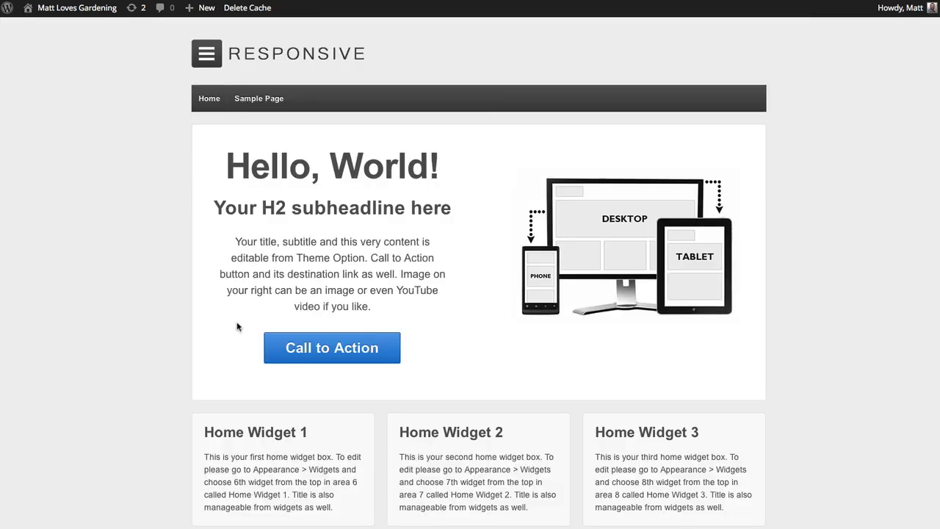
{"action": "right_click", "coordinate": [96, 274]}
{"action": "left_click", "coordinate": [110, 303]}
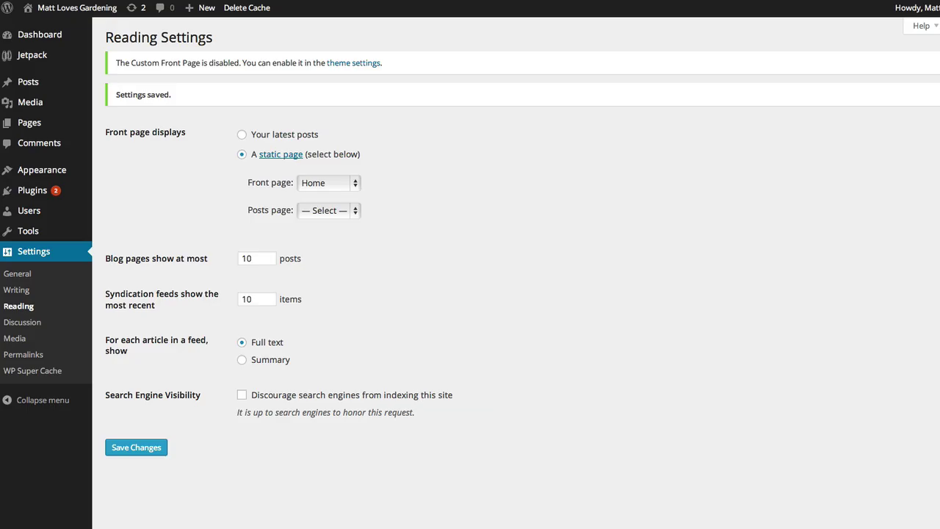
{"action": "mouse_move", "coordinate": [38, 170]}
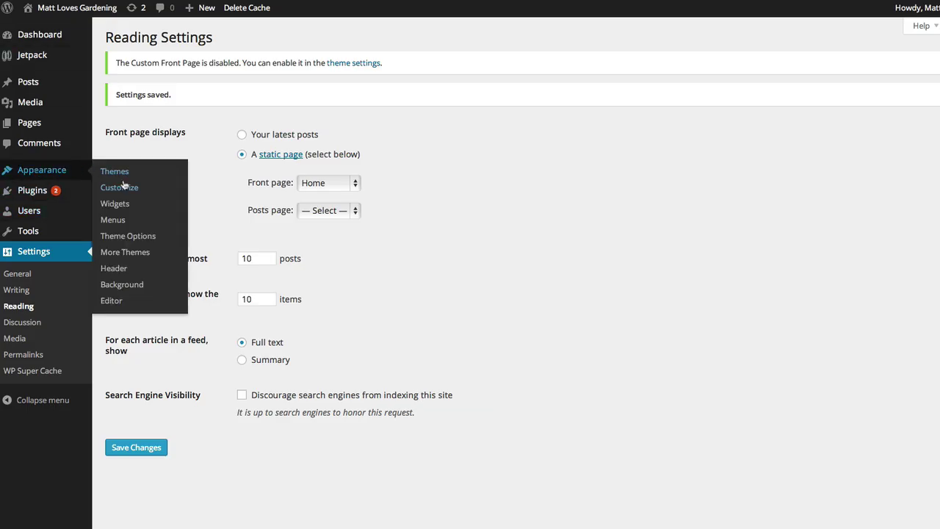
{"action": "left_click", "coordinate": [132, 235]}
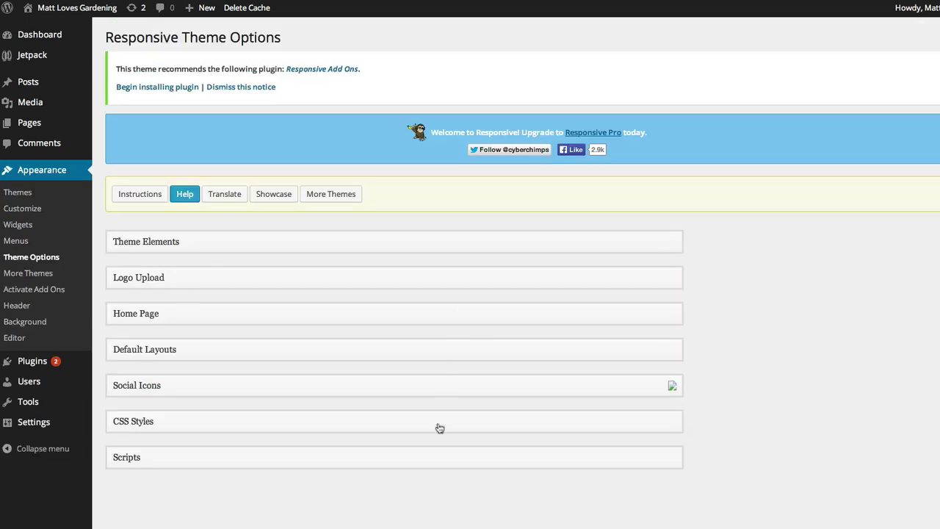
{"action": "left_click", "coordinate": [154, 276]}
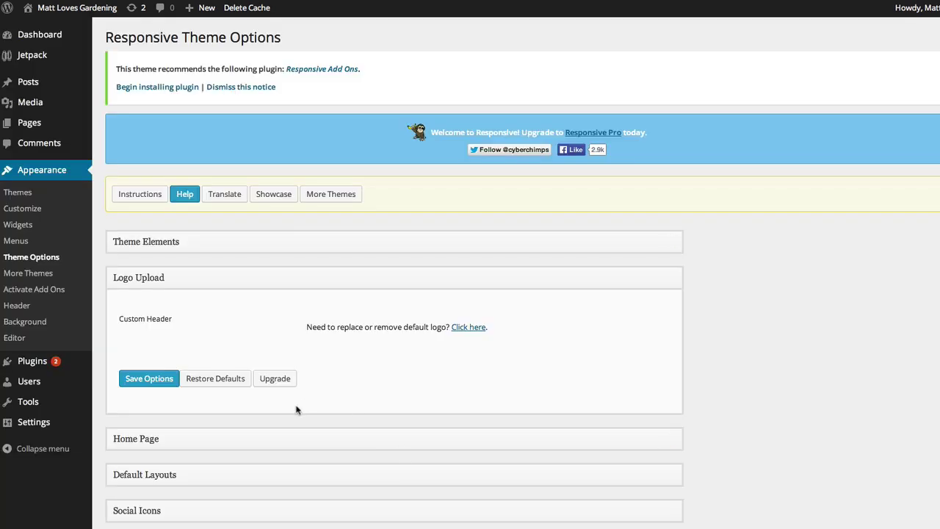
{"action": "left_click", "coordinate": [176, 523]}
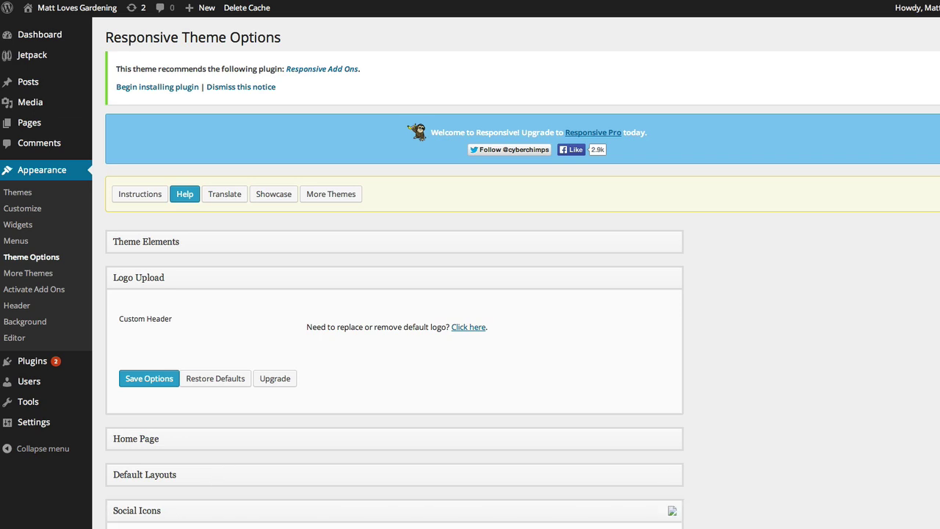
{"action": "scroll", "coordinate": [176, 441], "scroll_direction": "down", "scroll_amount": 3}
{"action": "scroll", "coordinate": [177, 441], "scroll_direction": "up", "scroll_amount": 5}
{"action": "left_click", "coordinate": [174, 277]}
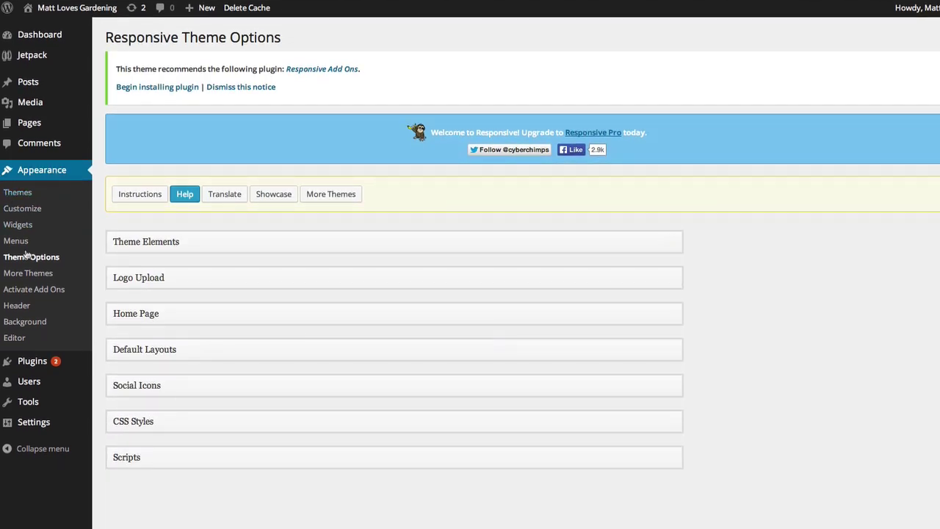